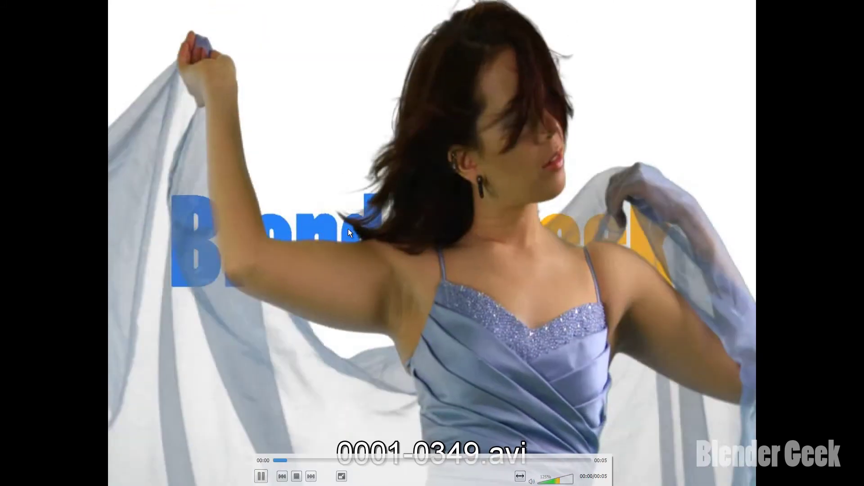
- Take the 0001-0349.avi composite out of fullscreen so VLC plays it in a window
double_click(352, 238)
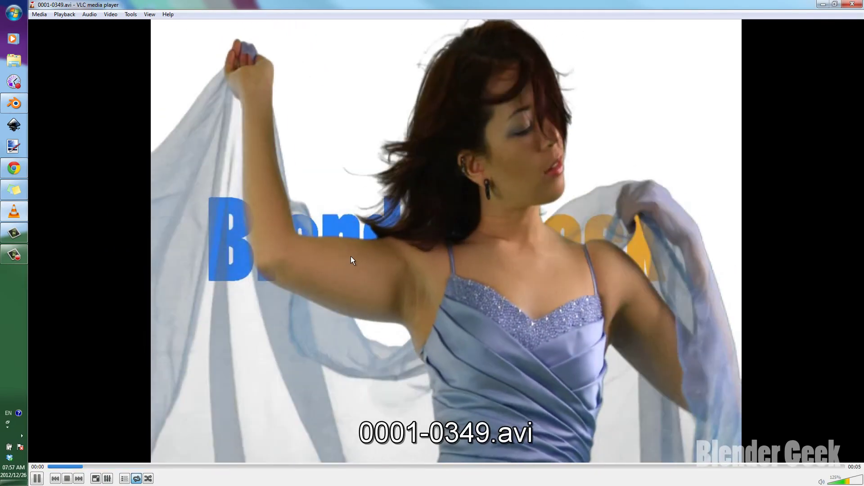
- In Chrome, scroll the Hollywood Camera Work plates page to the Keying Plates heading
click(25, 162)
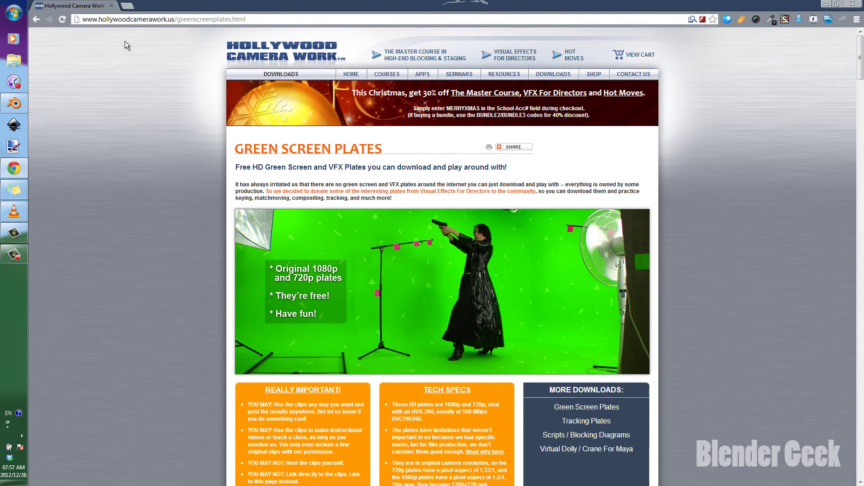
drag(98, 18, 172, 19)
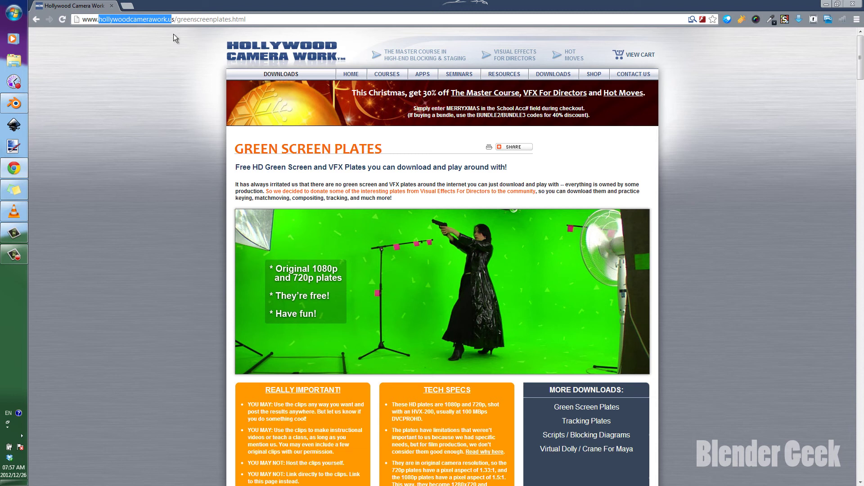
click(153, 129)
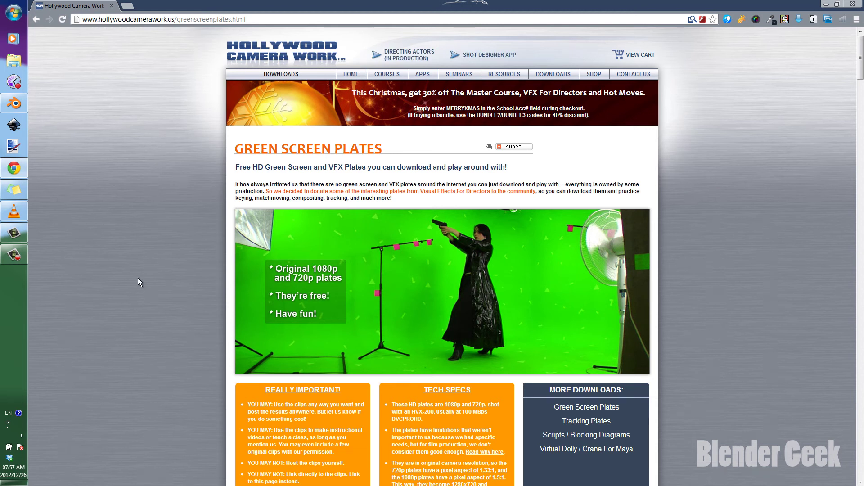
scroll(140, 279, down, 15)
scroll(143, 284, down, 20)
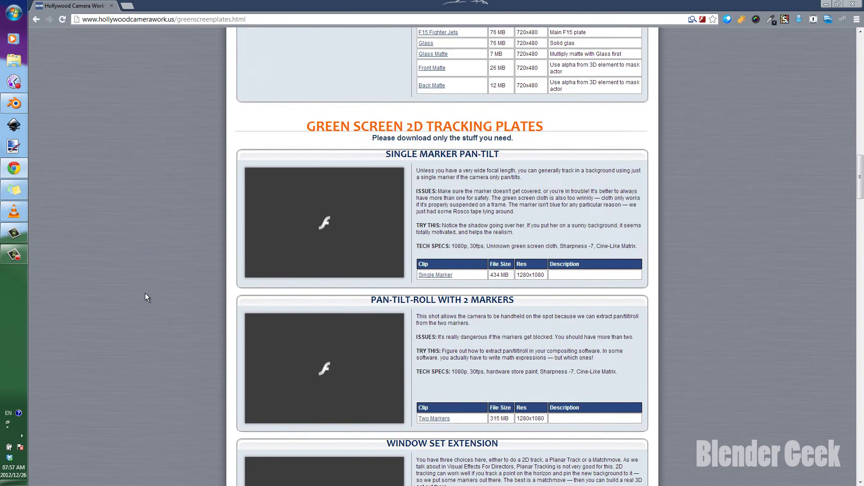
scroll(162, 305, up, 1)
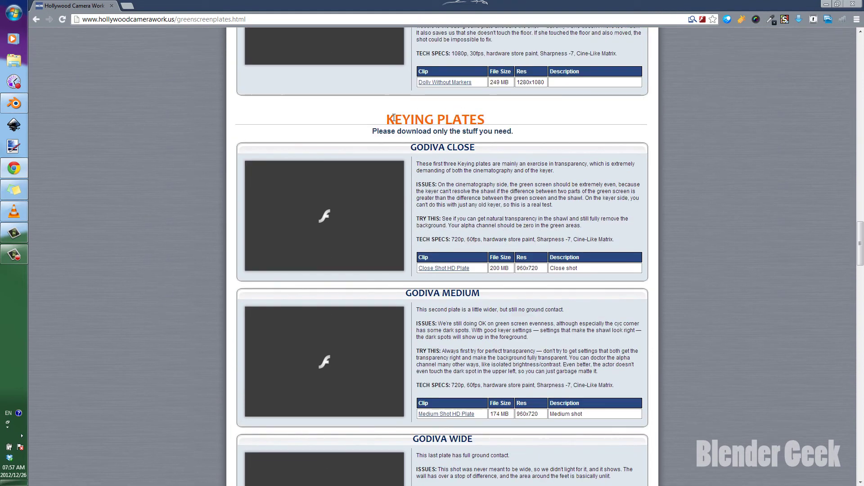
drag(389, 119, 505, 121)
click(522, 205)
- Find the Godiva Close plate and its download-only-what-you-need note, then return to Blender
scroll(491, 270, down, 12)
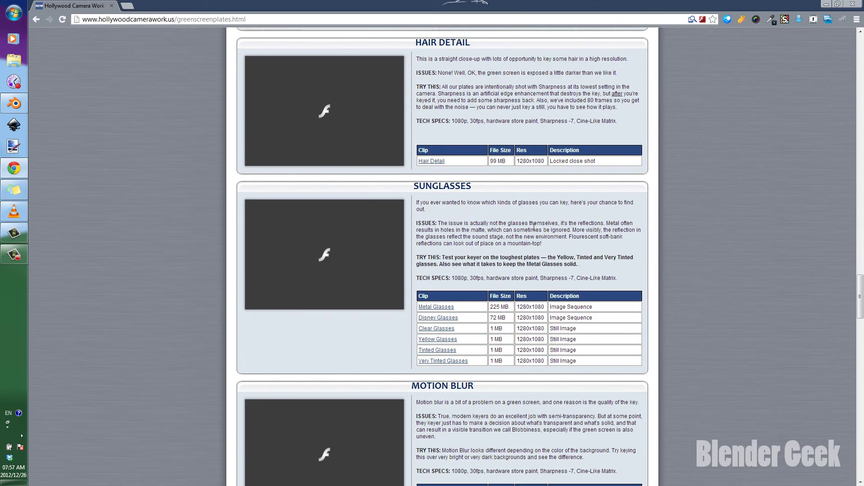
scroll(498, 366, up, 11)
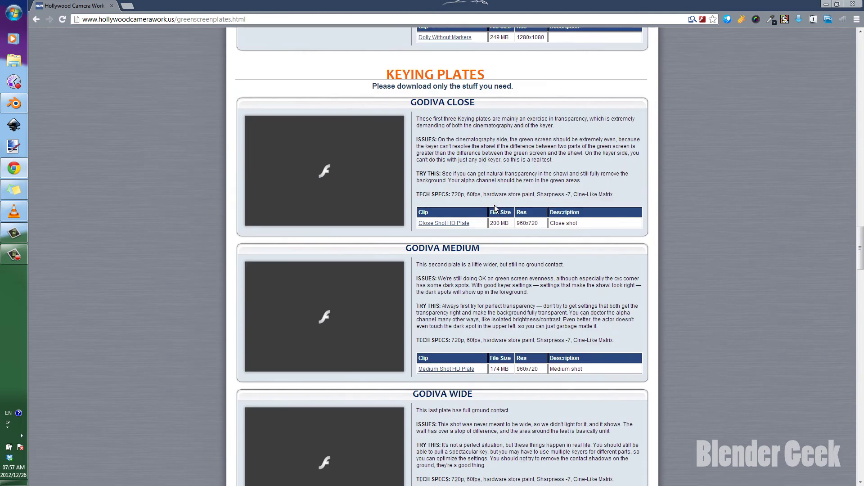
drag(475, 102, 409, 103)
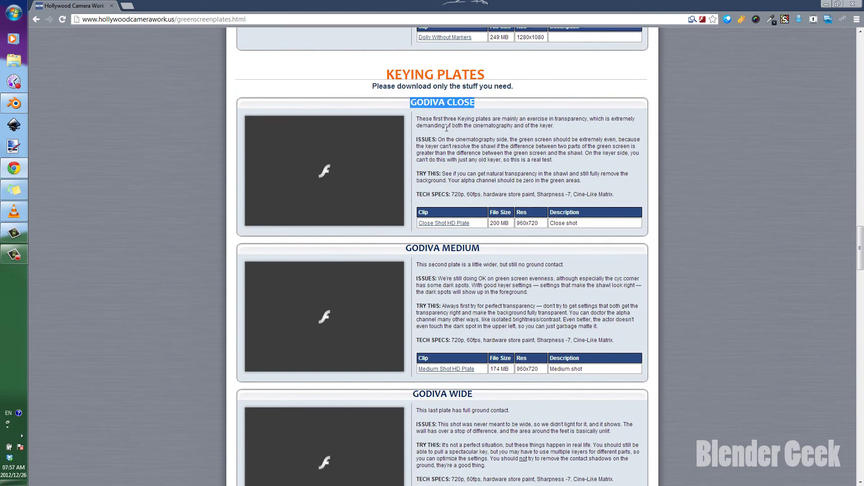
click(535, 187)
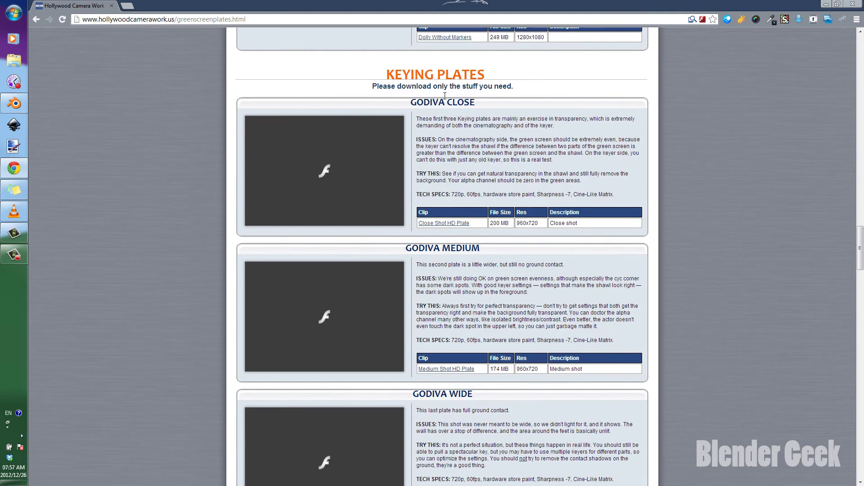
drag(374, 85, 511, 86)
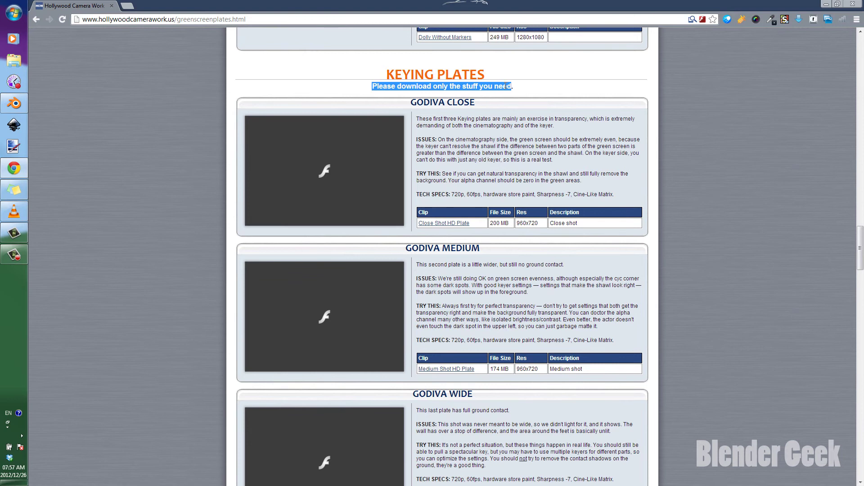
click(466, 173)
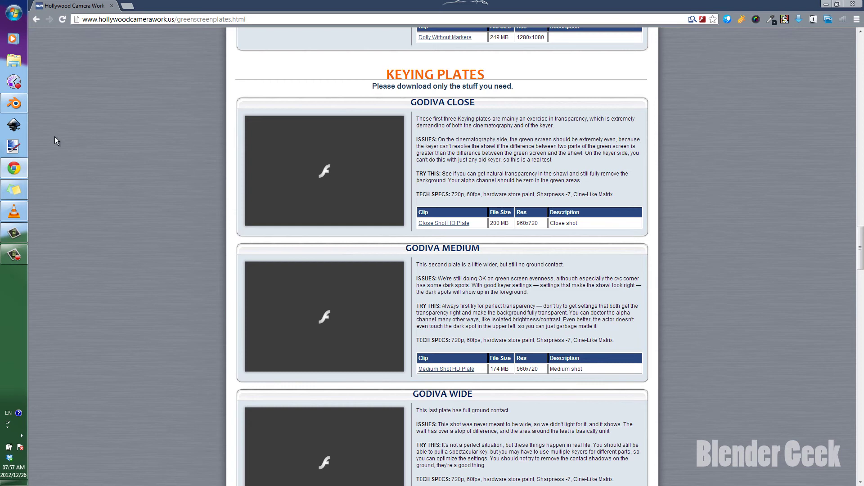
click(14, 103)
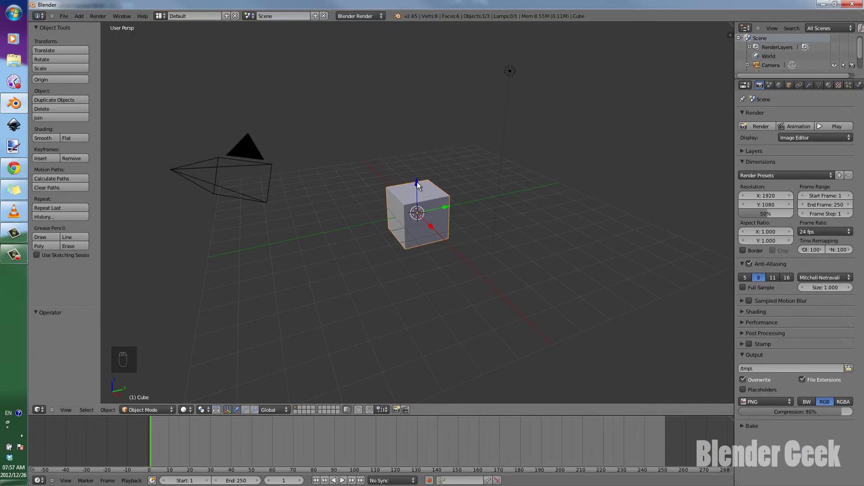
- Switch Blender to the Compositing screen layout
key(ctrl+Left)
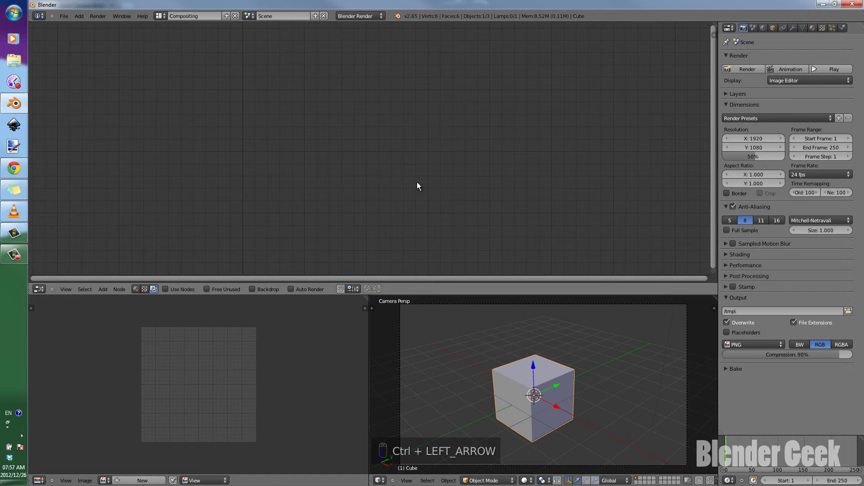
click(193, 16)
click(174, 47)
- Enable Use Nodes and spread the Render Layers and Composite nodes apart
click(167, 290)
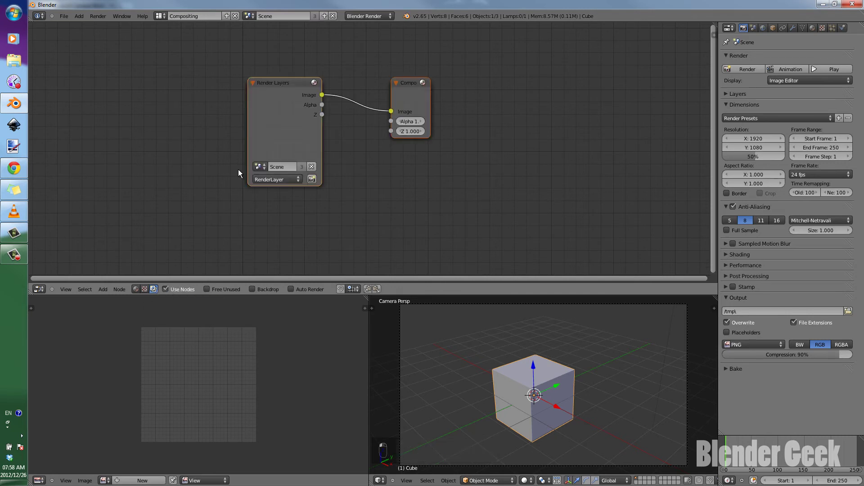
drag(283, 118, 139, 105)
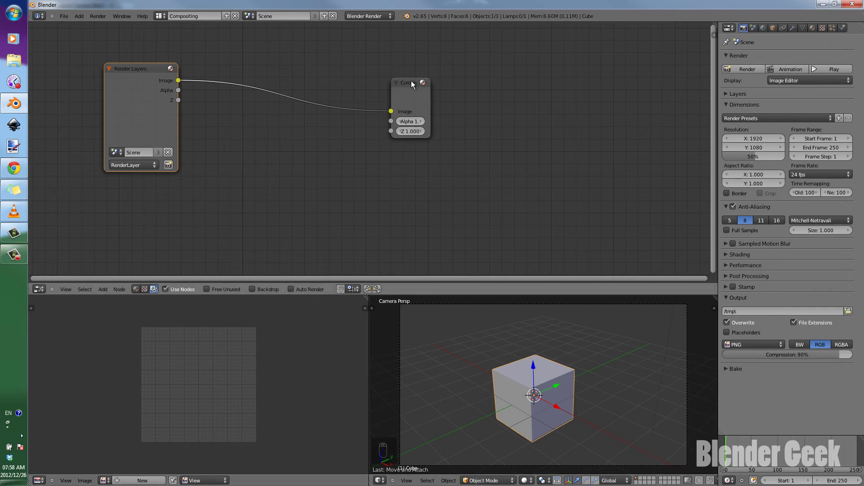
drag(412, 80, 620, 144)
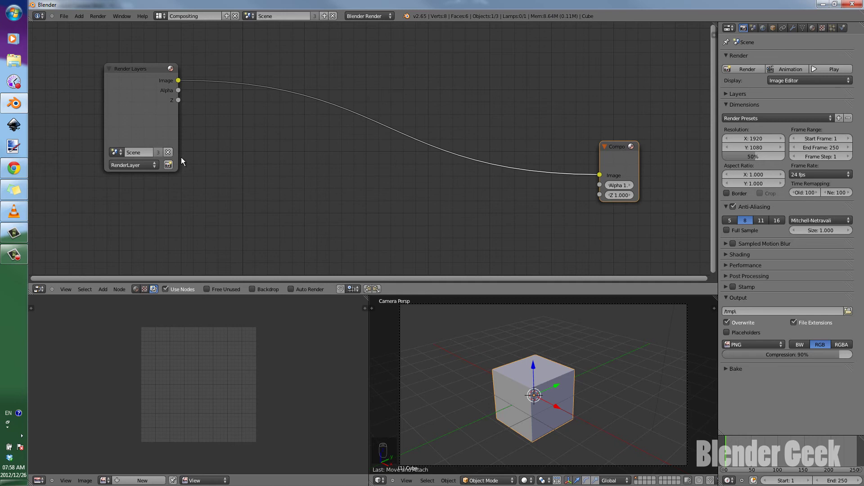
right_click(160, 135)
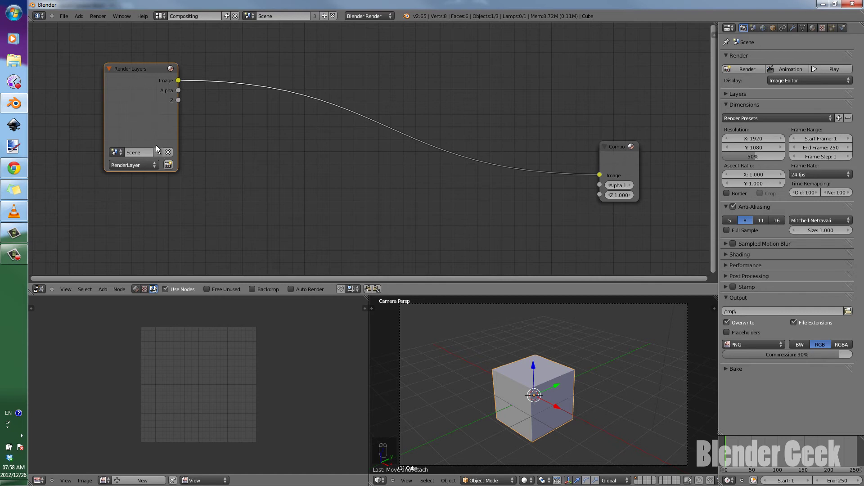
- Delete Render Layers, add an Input > Movie Clip node, and wire its Image into Composite
key(x)
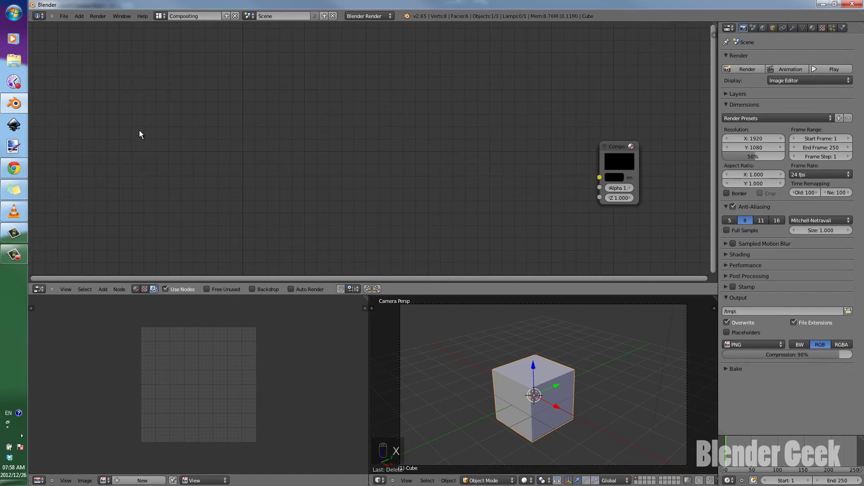
key(shift+a)
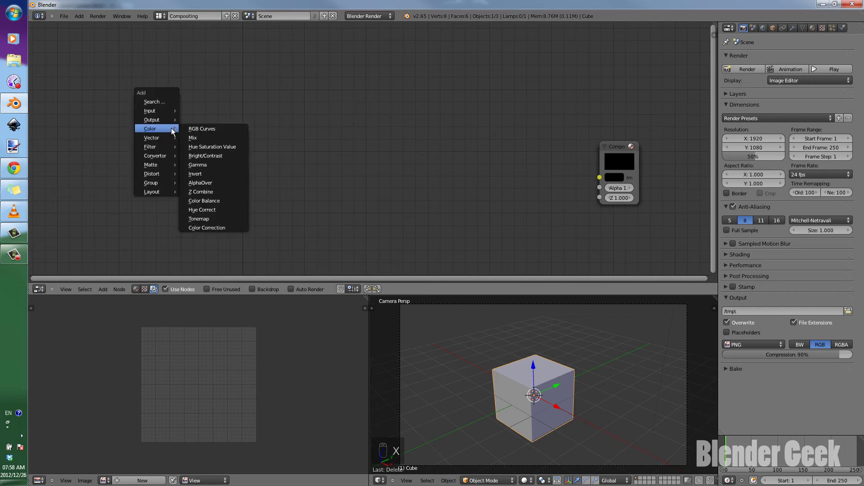
mouse_move(167, 111)
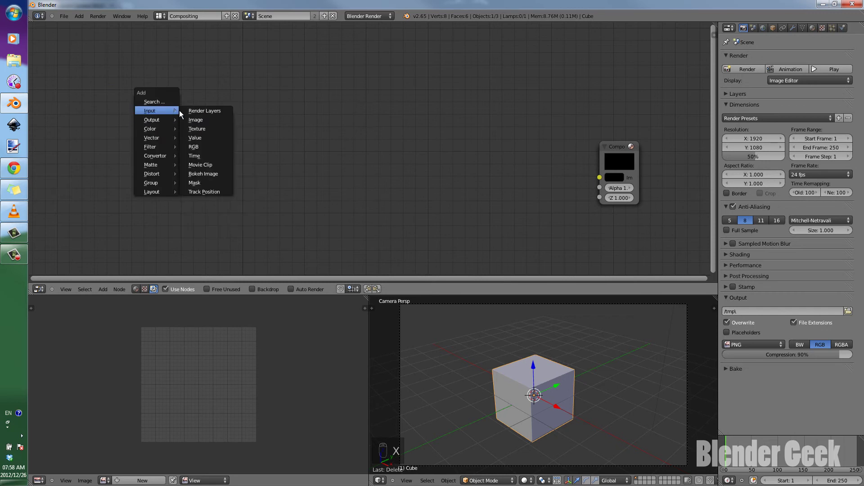
click(215, 164)
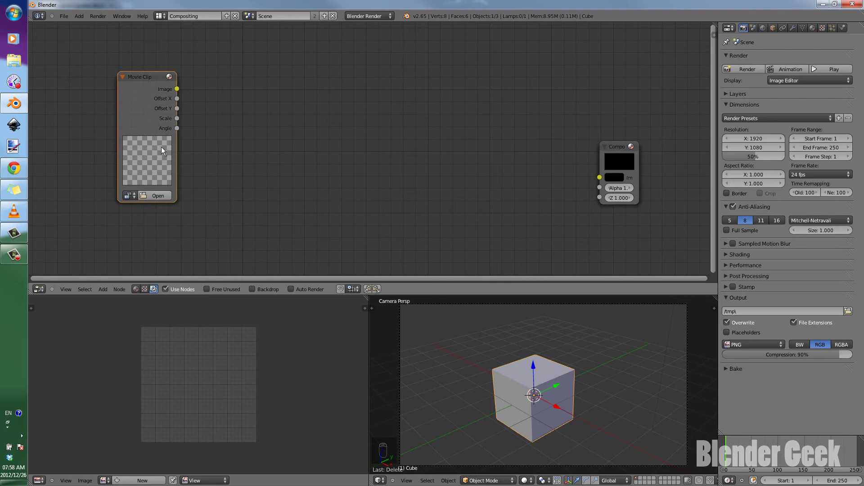
drag(177, 89, 599, 177)
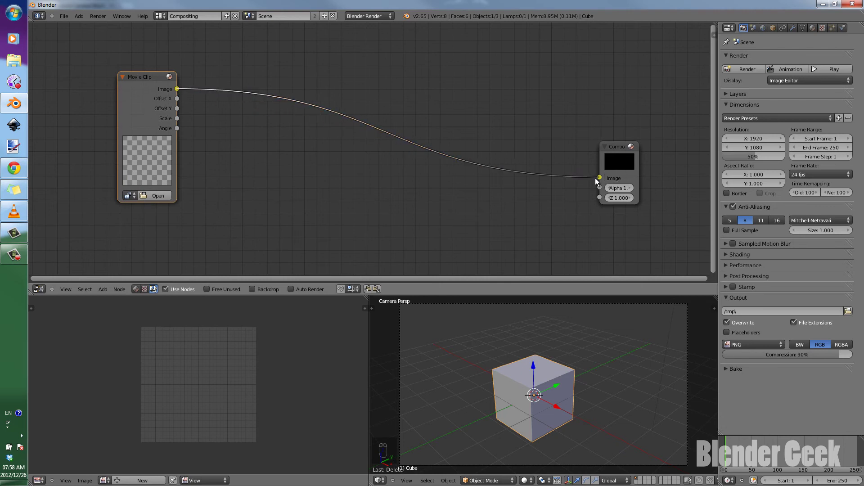
- Browse from the Movie Clip node to the recent Godiva Close folder
click(153, 195)
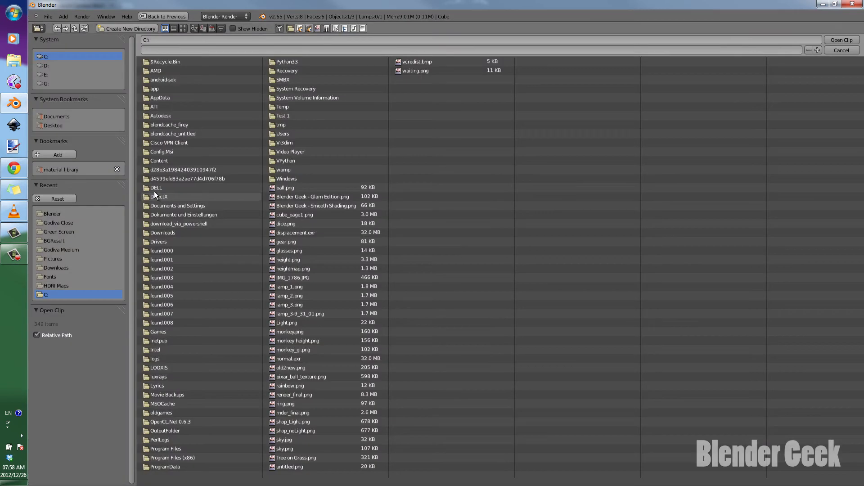
click(67, 223)
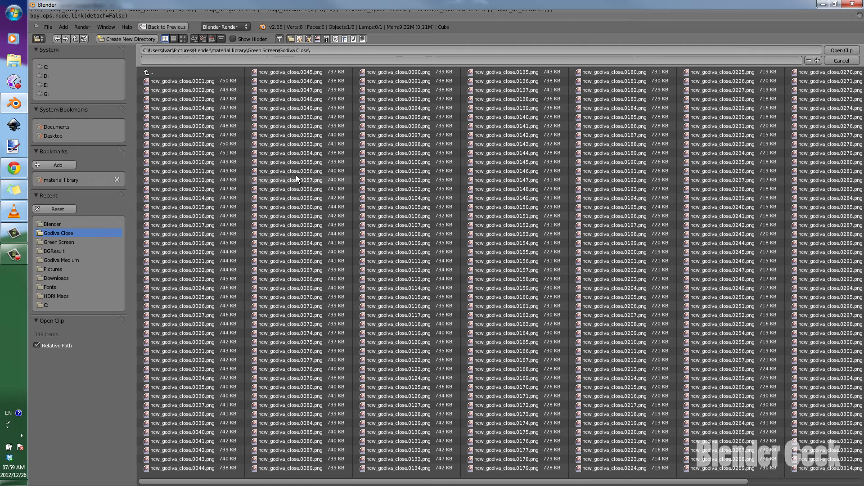
- Load all hcw_godiva_close frames into the Movie Clip node and tidy the node layout
key(a)
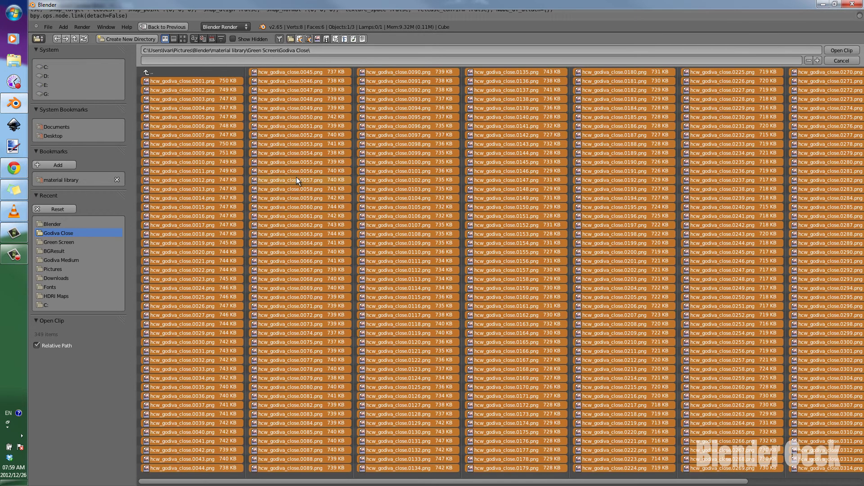
click(834, 50)
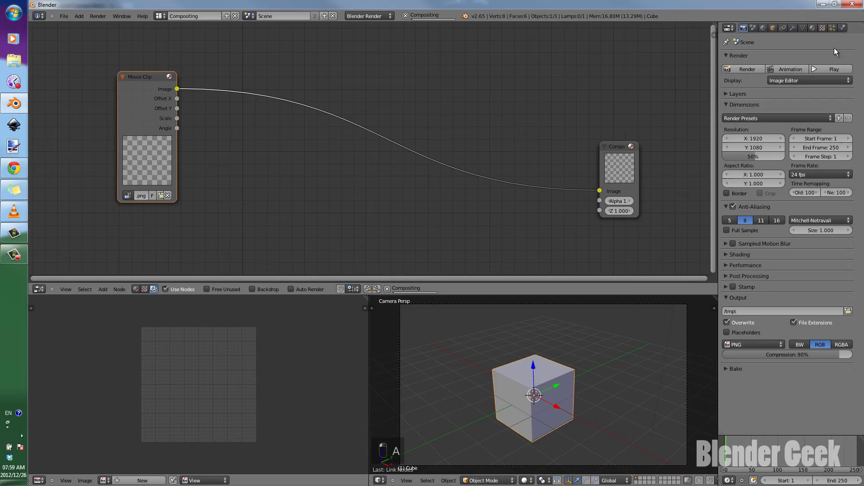
drag(612, 157, 624, 162)
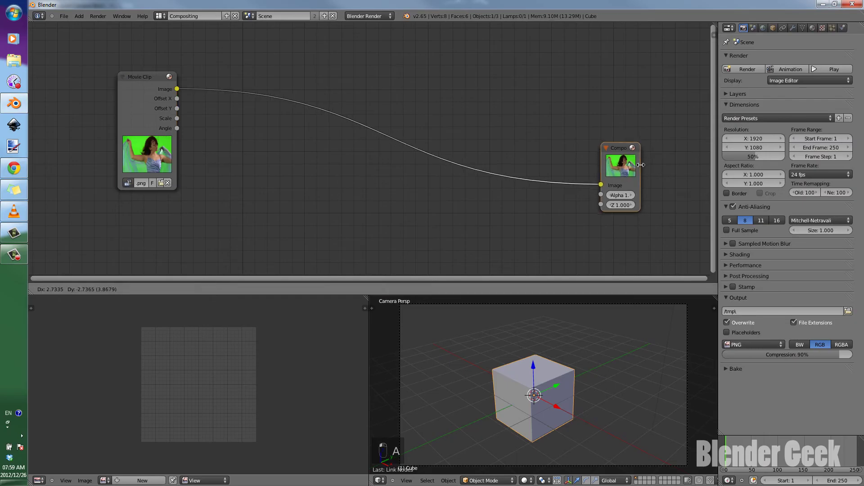
click(150, 118)
drag(151, 118, 137, 114)
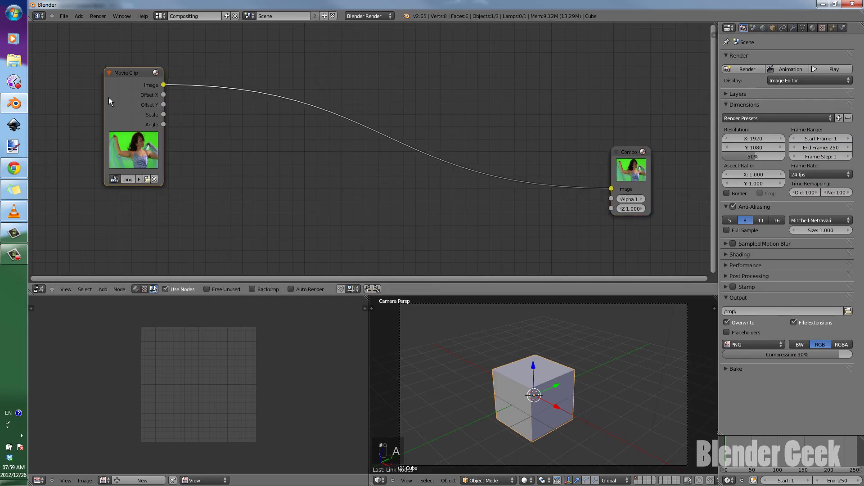
drag(138, 153, 131, 133)
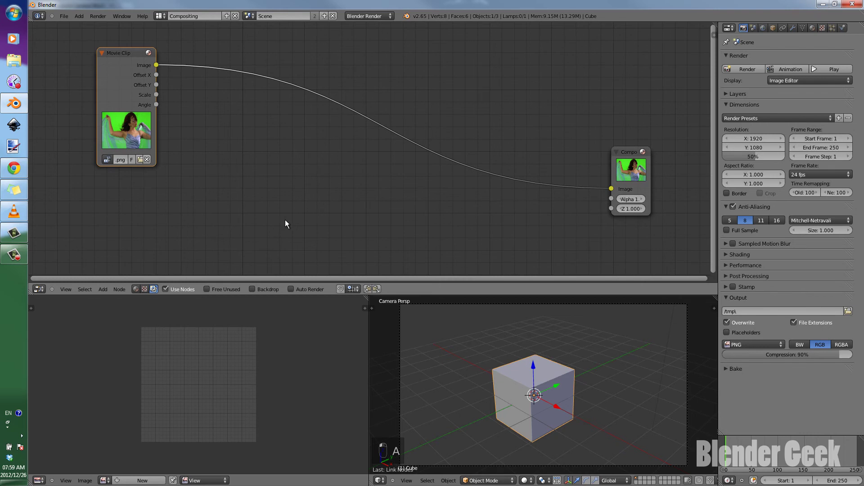
- Set render Resolution X to 960 (giving 960×720) and check the plate specs in Chrome
click(753, 138)
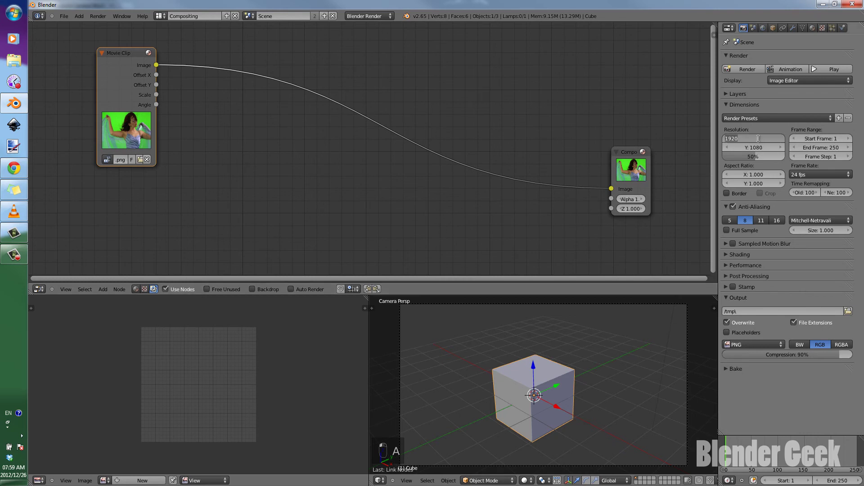
text(96)
key(Return)
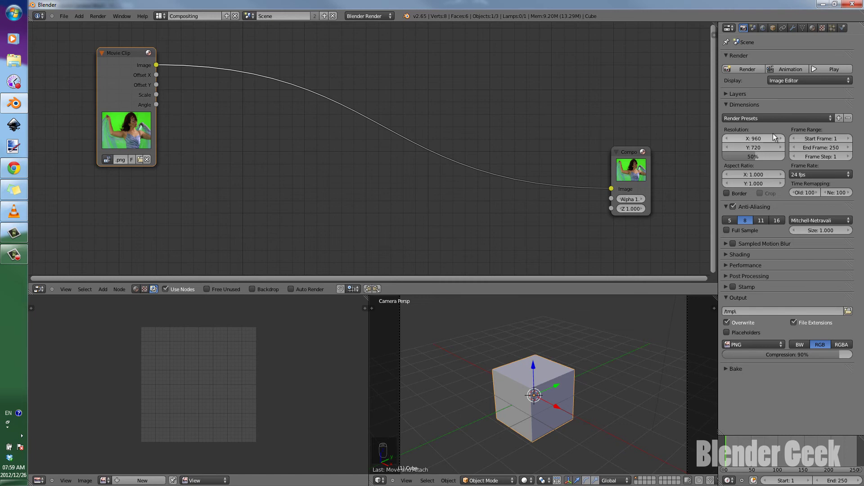
click(15, 175)
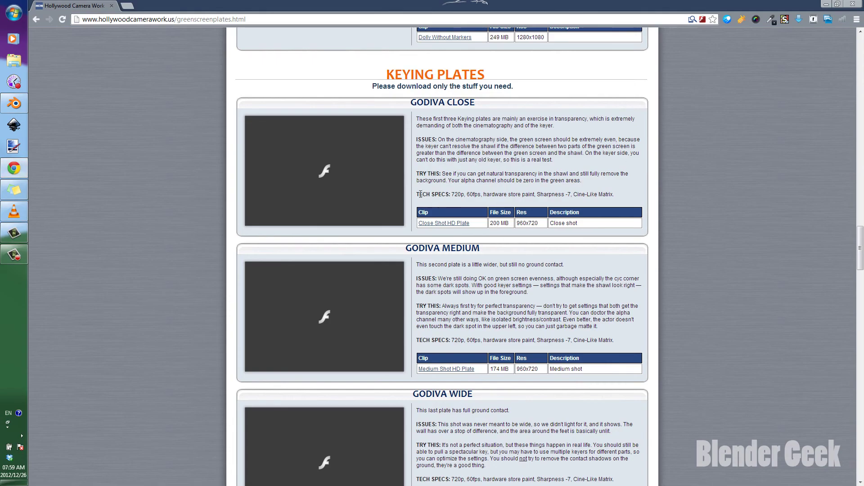
drag(415, 194, 553, 196)
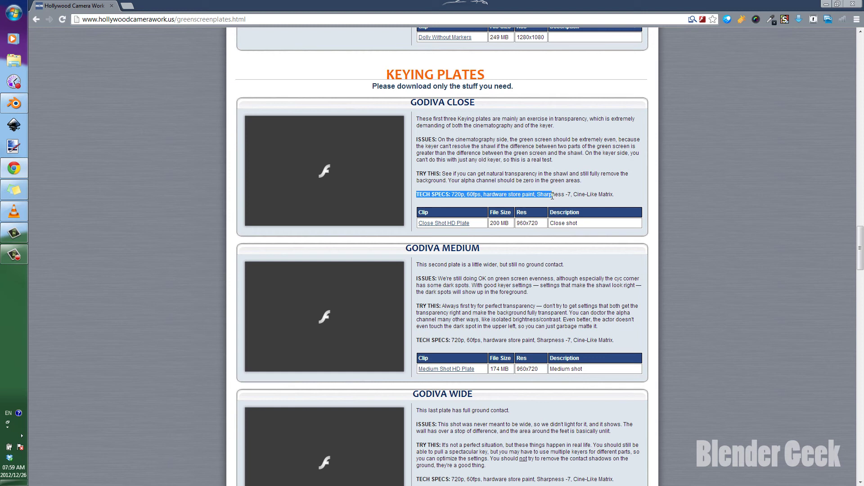
click(464, 195)
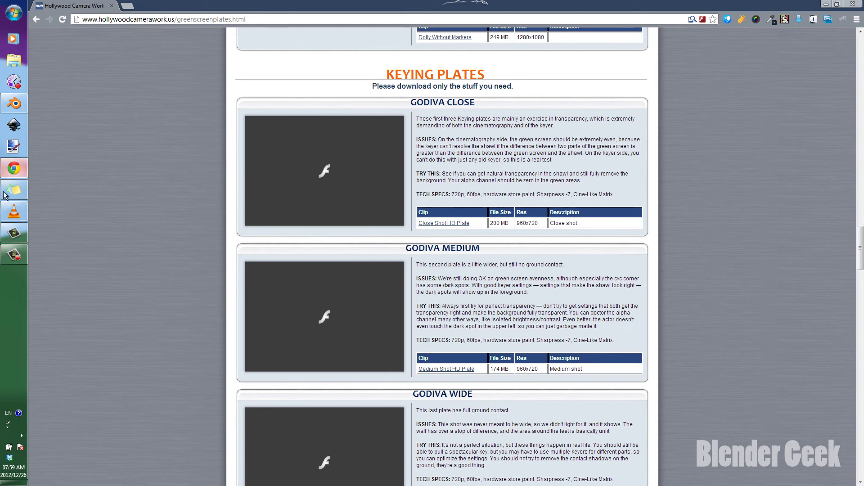
- Back in Blender, set the frame rate to 60 fps and the resolution scale to 100%
click(8, 100)
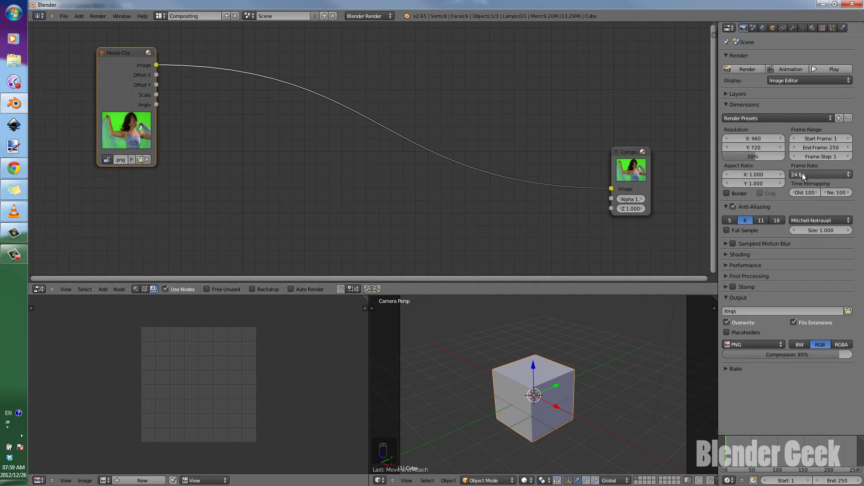
click(802, 173)
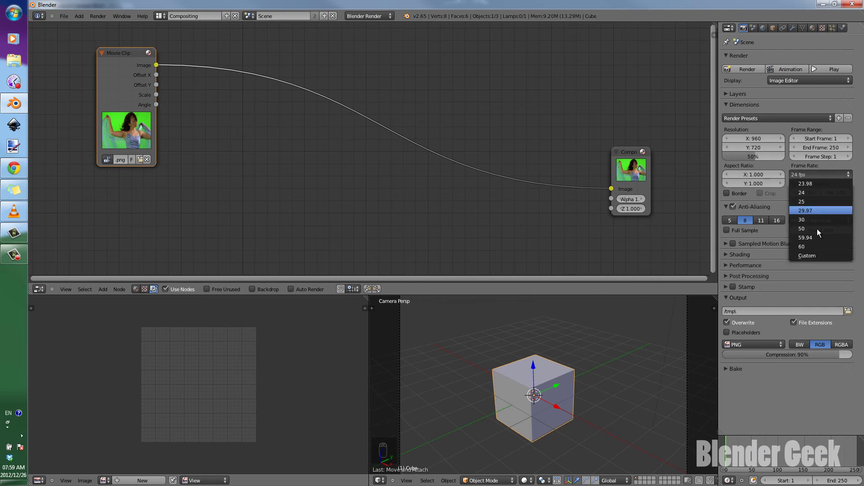
click(816, 247)
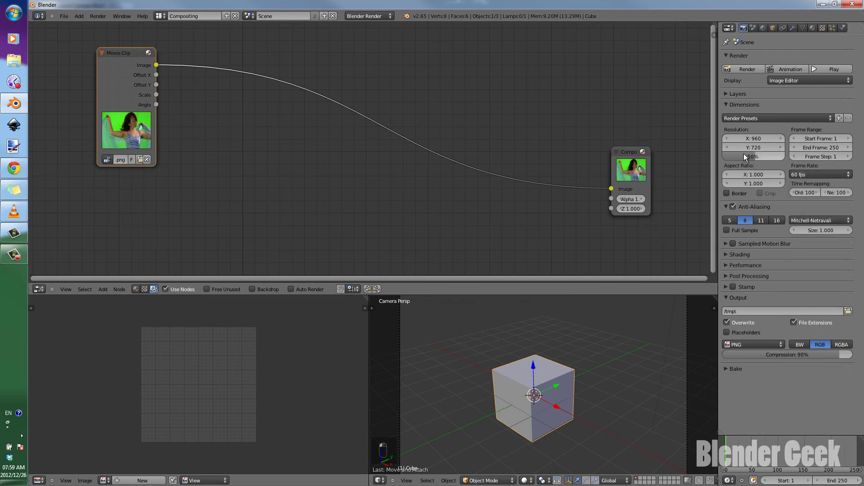
click(783, 157)
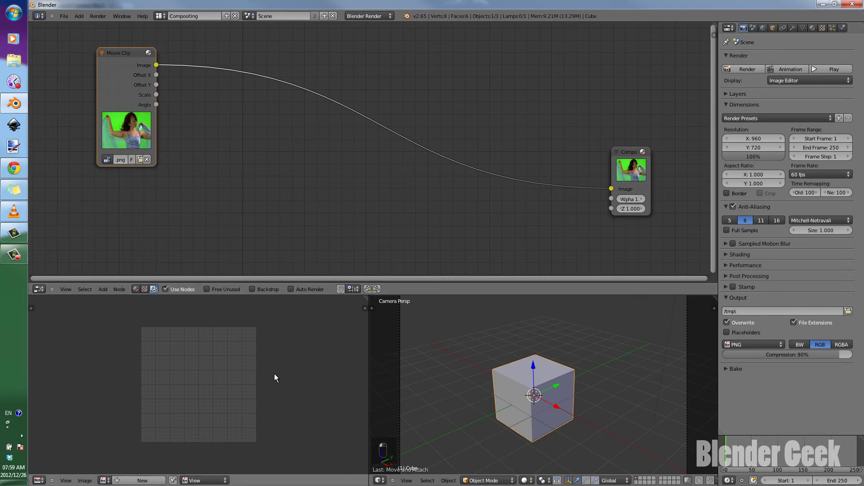
- Render frame 1 with F12 to show the green-screen dancer as the Render Result
key(F12)
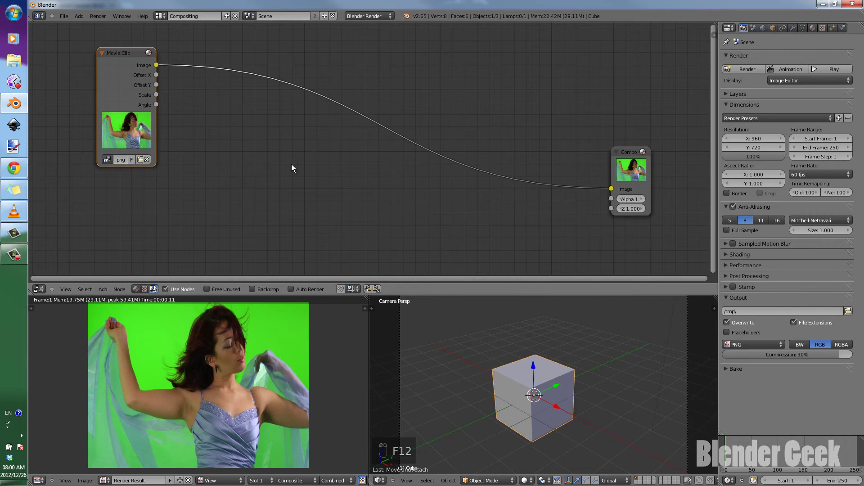
- Add a Matte > Keying node and drop it onto the Movie Clip–Compo link
key(shift+a)
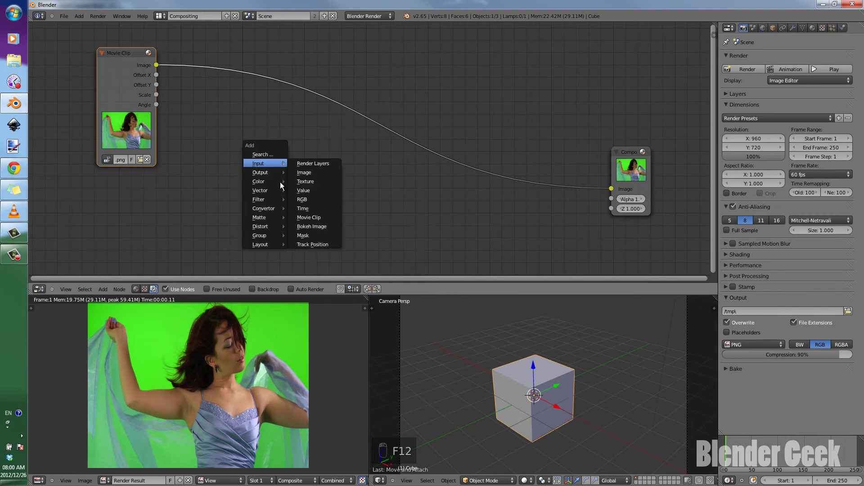
mouse_move(272, 218)
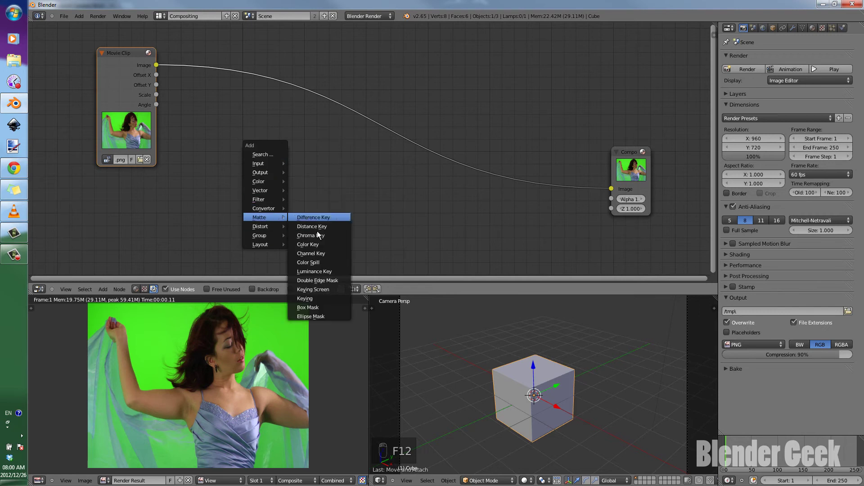
click(328, 298)
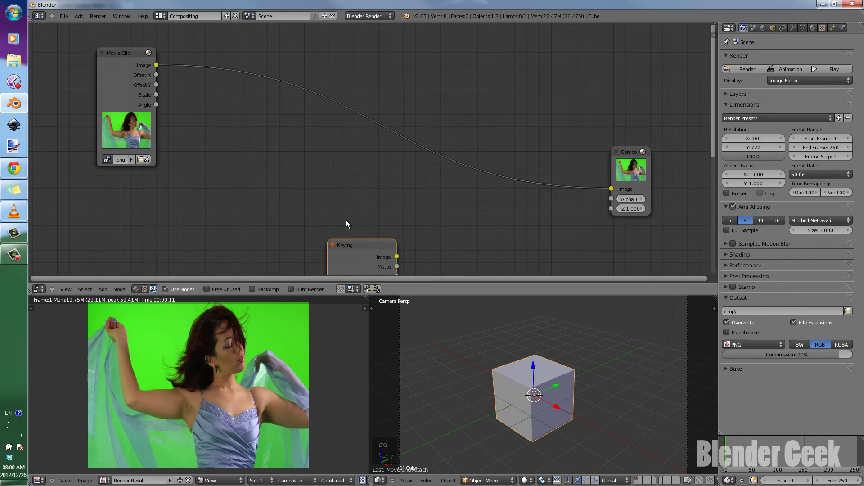
click(260, 53)
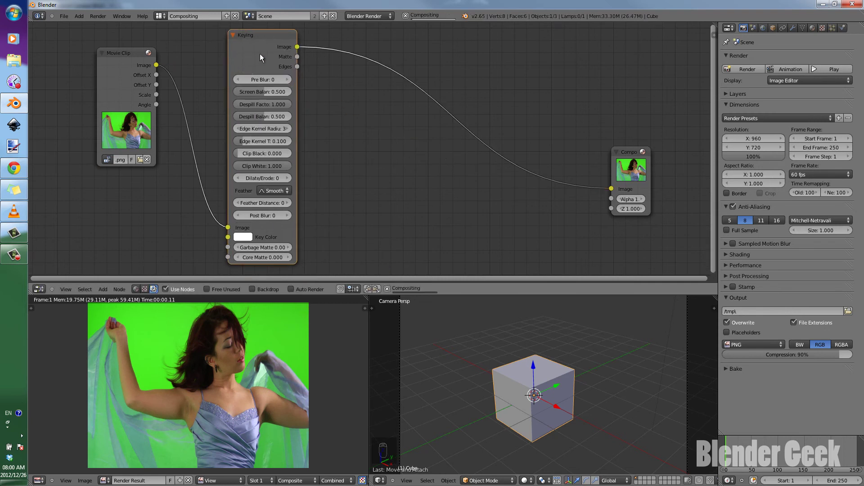
mouse_move(264, 52)
mouse_down()
mouse_move(274, 98)
mouse_move(255, 58)
mouse_up()
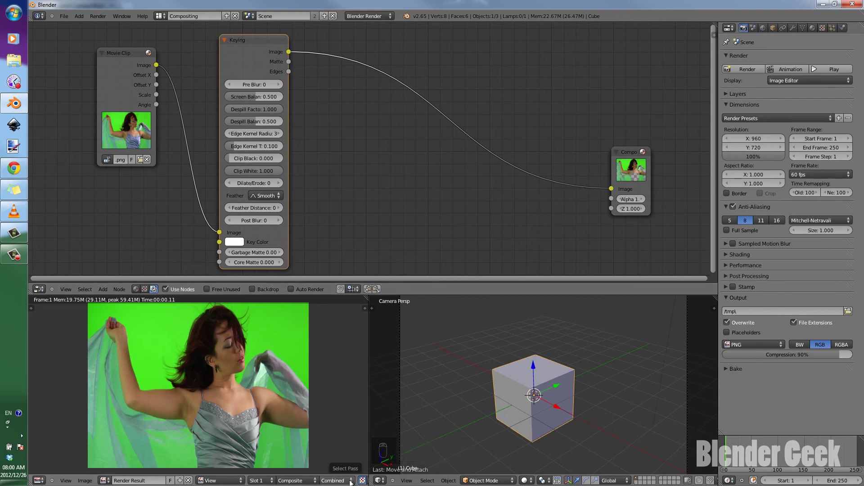
- Switch the render result display to Color and Alpha, showing keyed areas as checkerboard
middle_drag(333, 478, 262, 477)
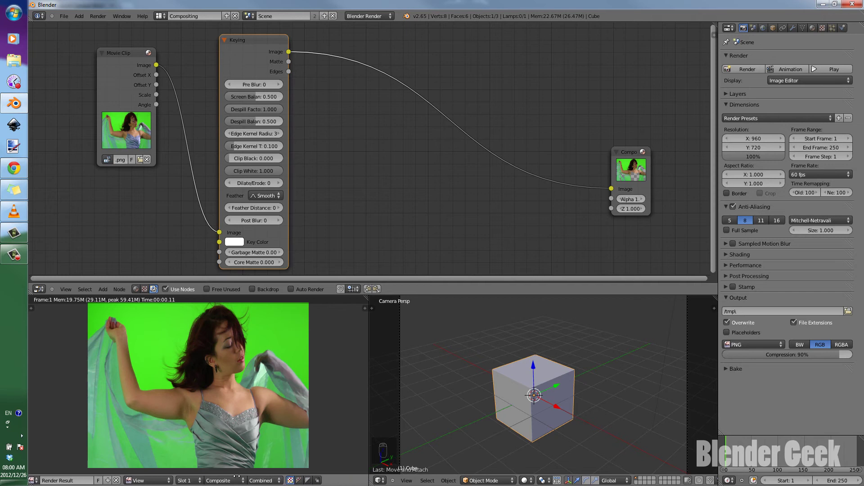
click(301, 480)
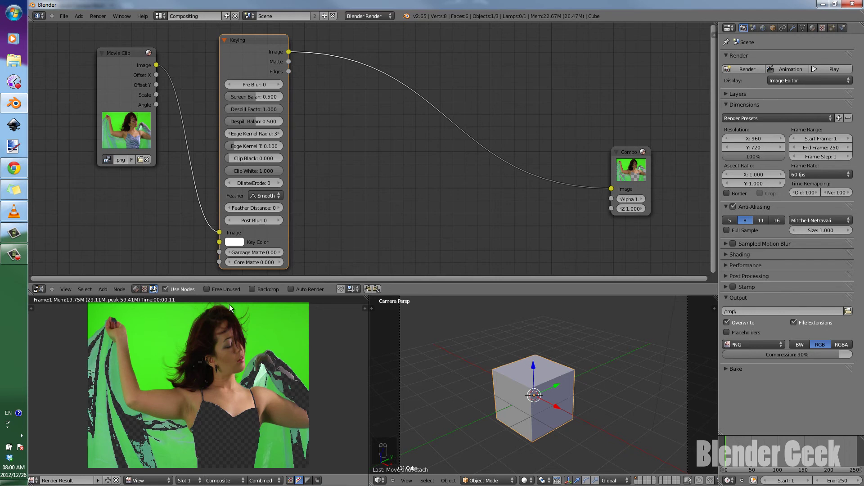
- Sample the backdrop green as the Keying node's key colour, then hide the alpha checkerboard
click(232, 242)
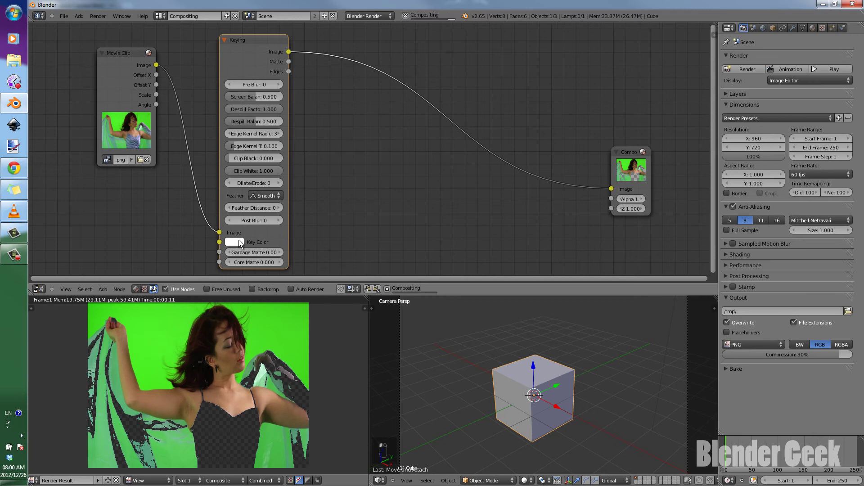
click(235, 242)
click(242, 238)
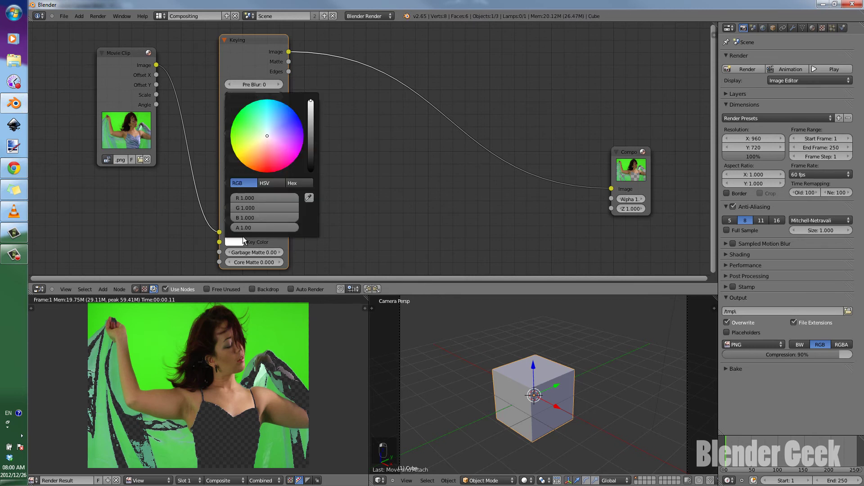
click(309, 198)
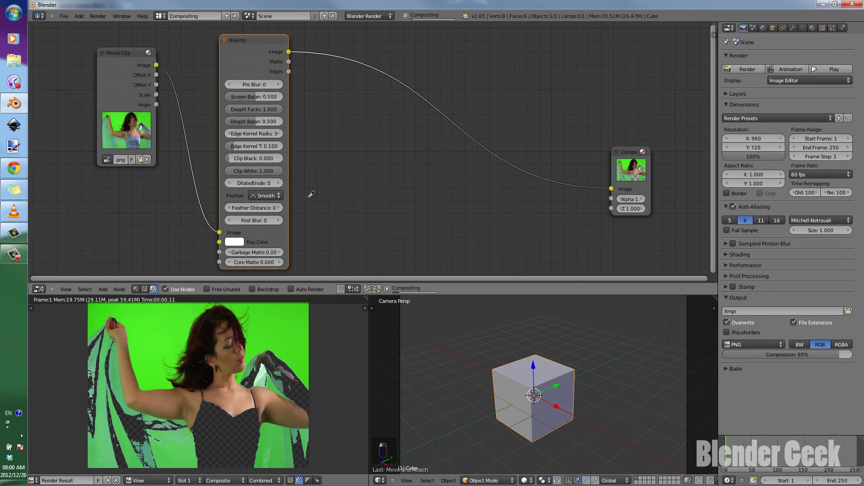
click(152, 332)
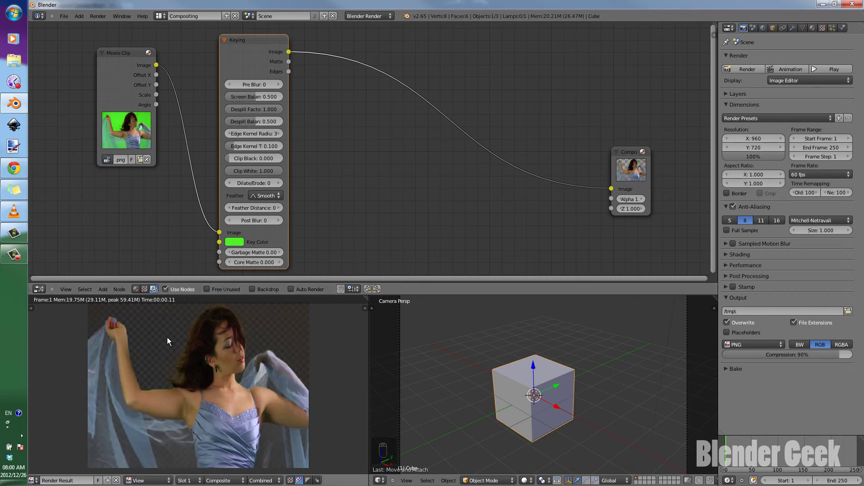
click(290, 480)
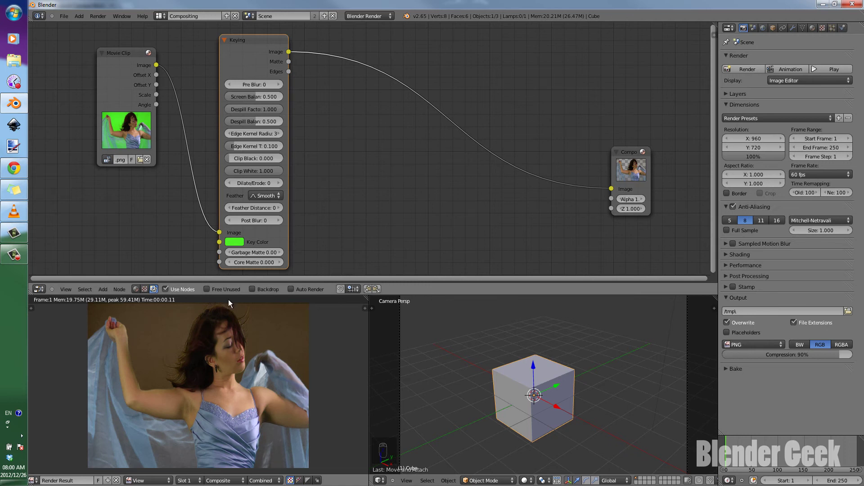
- Link the Keying Matte output to the Composite Image input and inspect the white dancer matte
drag(289, 62, 606, 201)
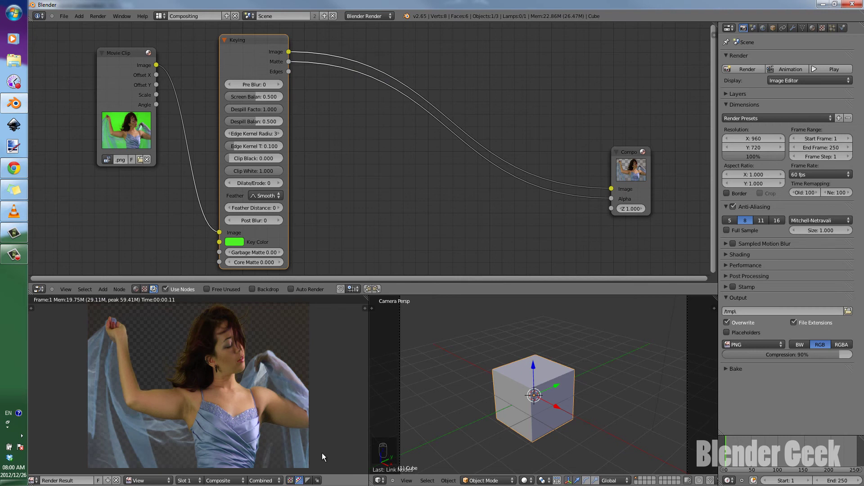
middle_drag(308, 348, 277, 363)
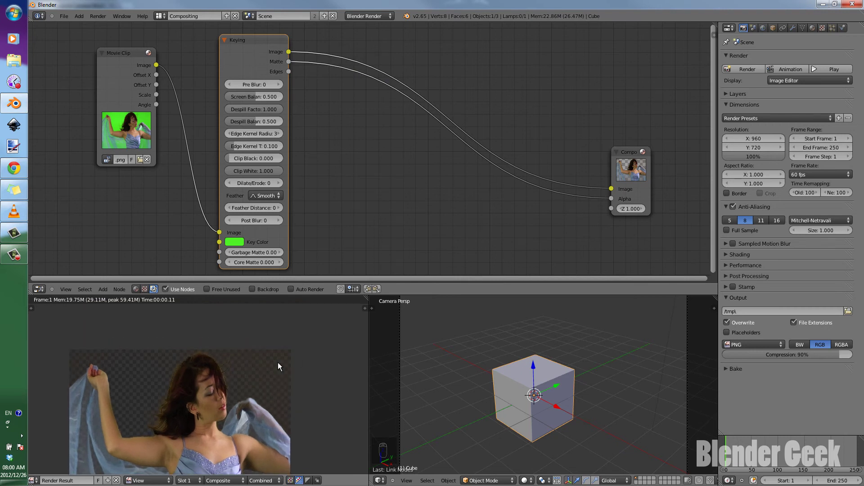
middle_drag(237, 417, 263, 398)
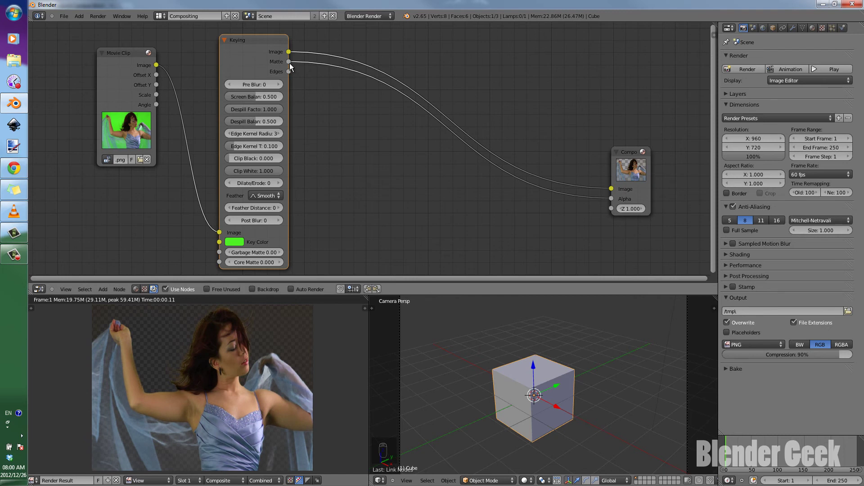
drag(288, 62, 612, 190)
middle_drag(288, 366, 290, 384)
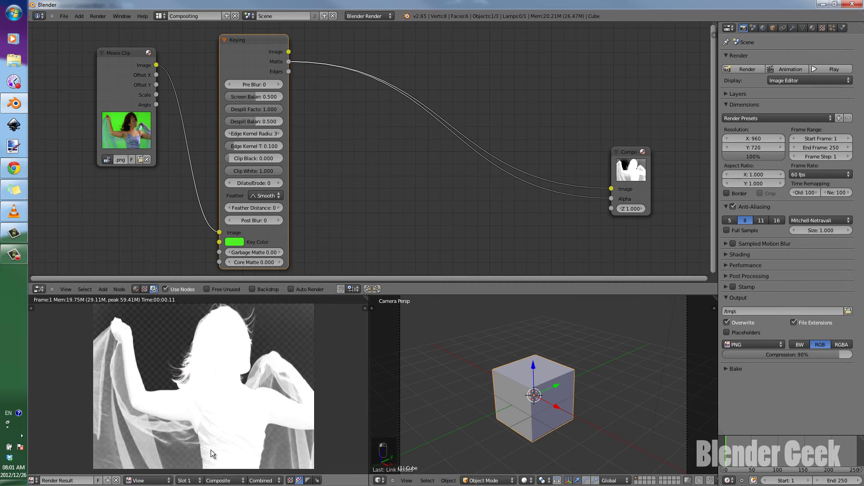
middle_drag(225, 406, 241, 405)
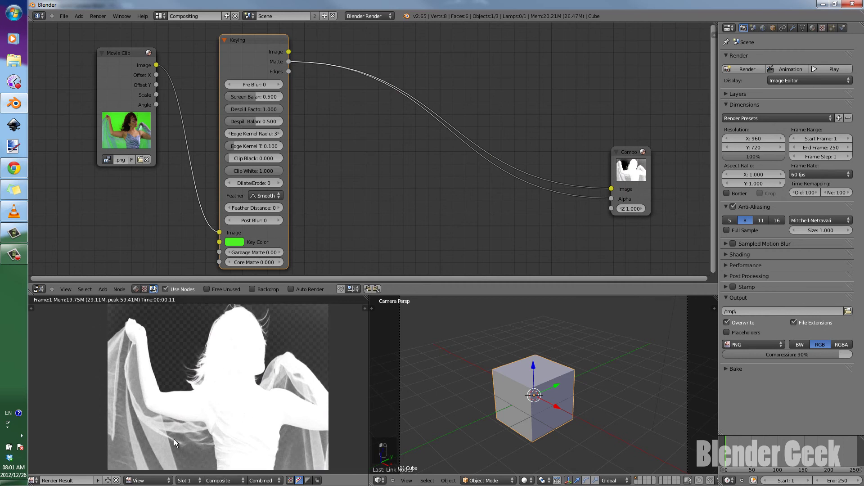
middle_drag(215, 441, 187, 465)
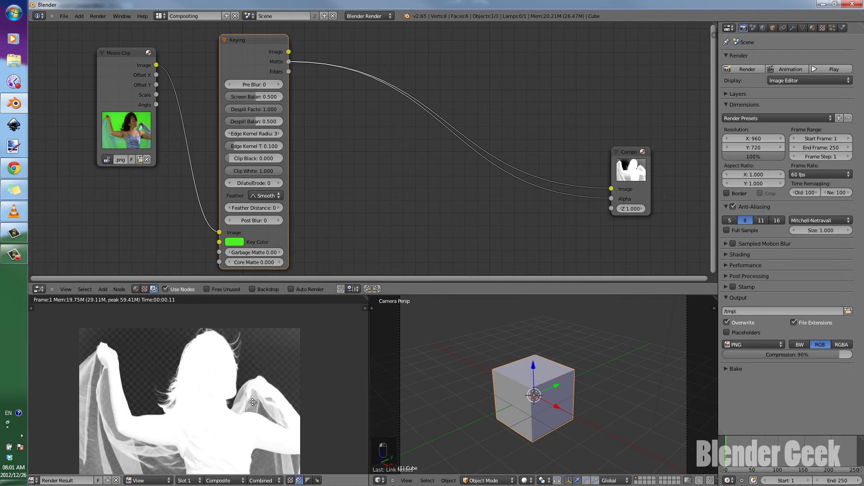
middle_drag(253, 404, 254, 374)
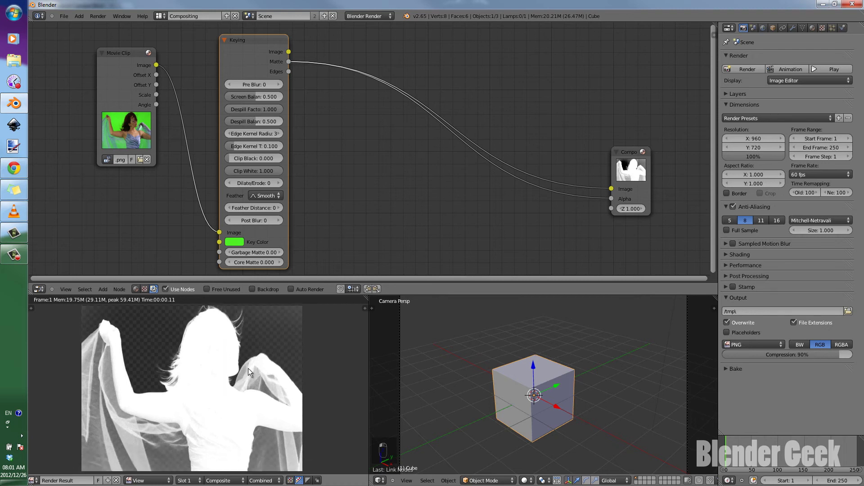
- Show the preview in RGB and darken the key green to G 0.597 until the background is black
click(291, 481)
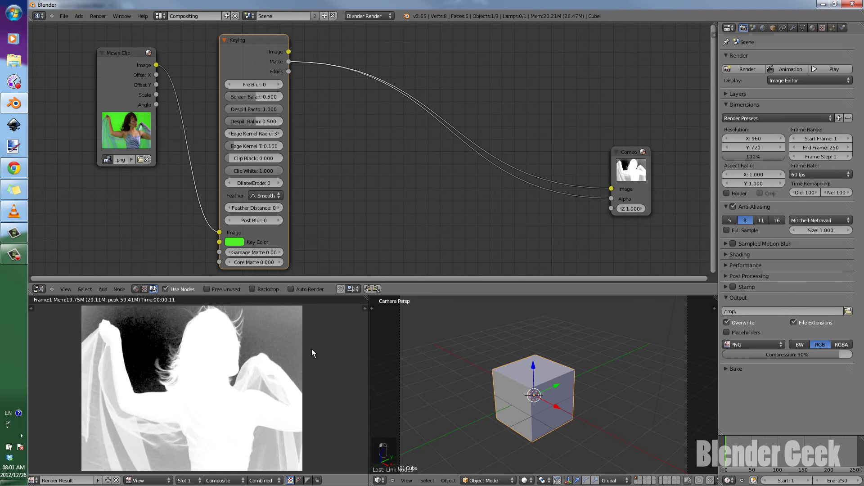
click(239, 243)
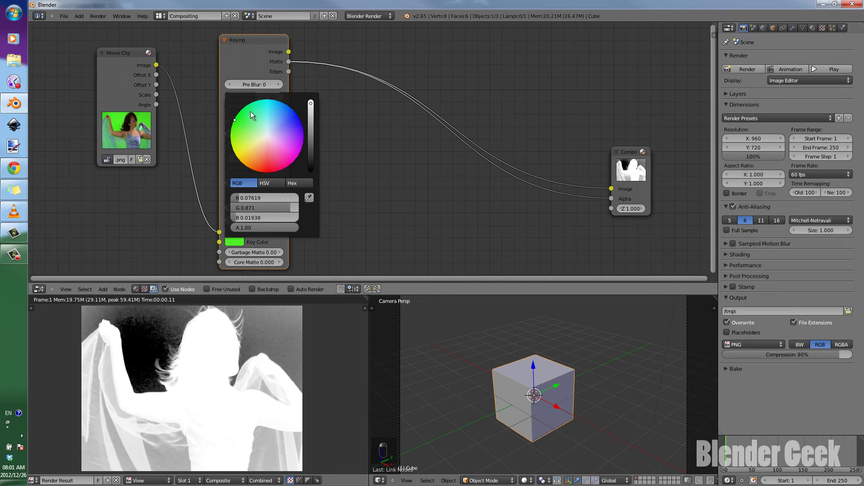
click(311, 109)
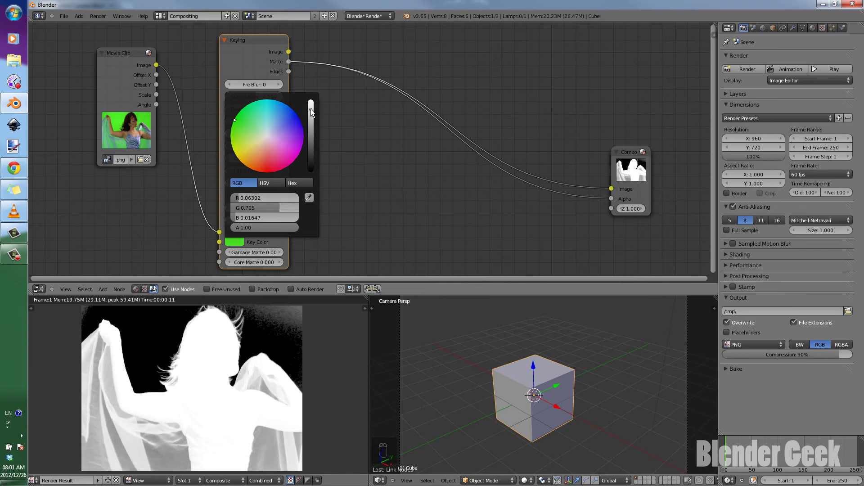
drag(312, 111, 311, 114)
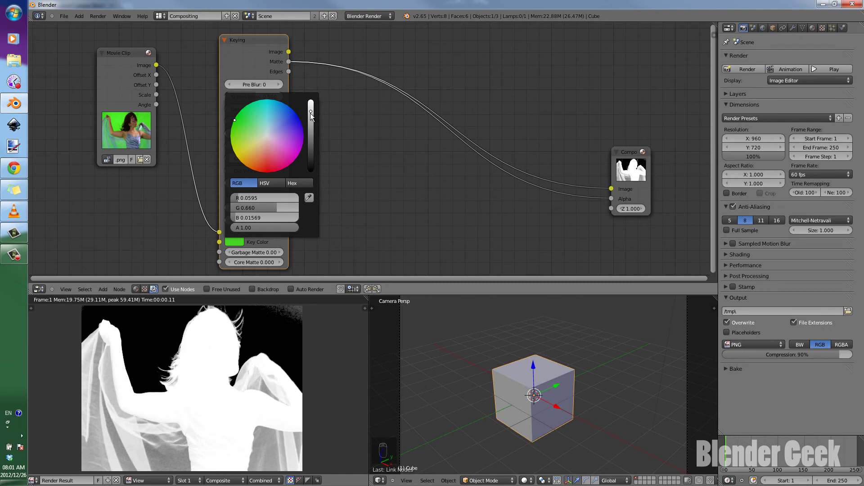
click(311, 115)
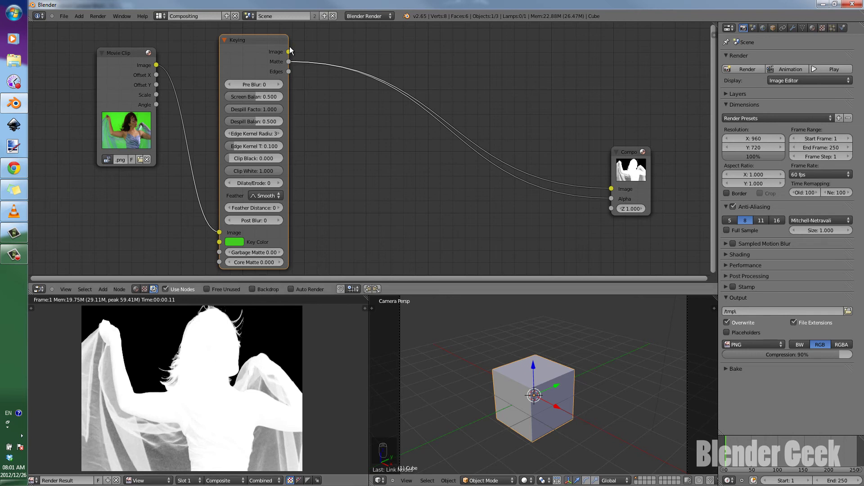
- Connect the Keying Image output to the Composite Image input and display the result with RGBA transparency
drag(289, 52, 609, 184)
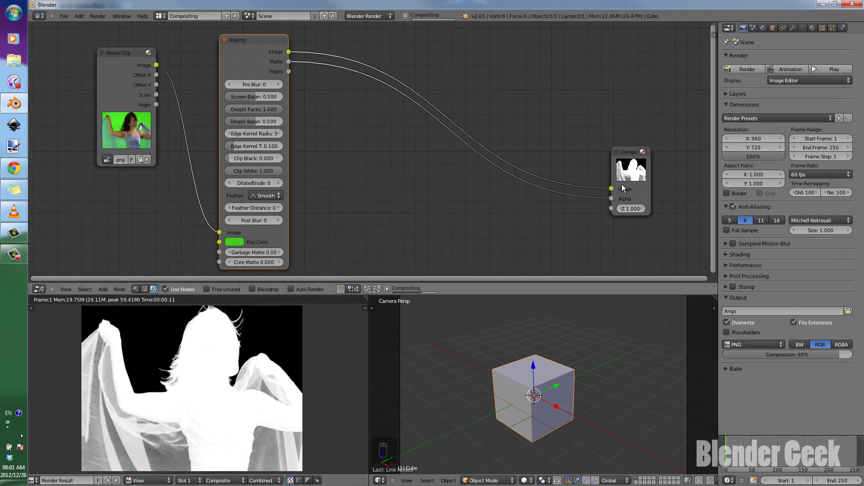
click(299, 480)
middle_drag(254, 362, 327, 344)
middle_drag(245, 406, 211, 422)
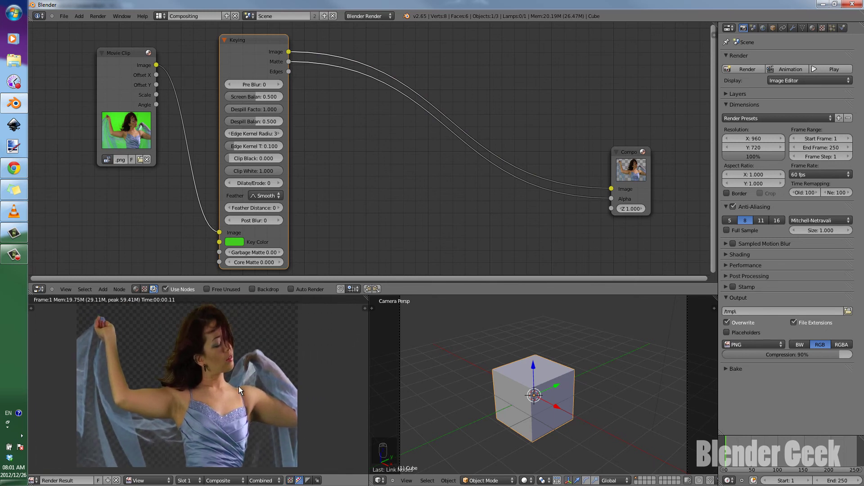
scroll(366, 242, down, 2)
- Make room and place a new Input > Image node beneath the Movie Clip node
scroll(363, 250, down, 1)
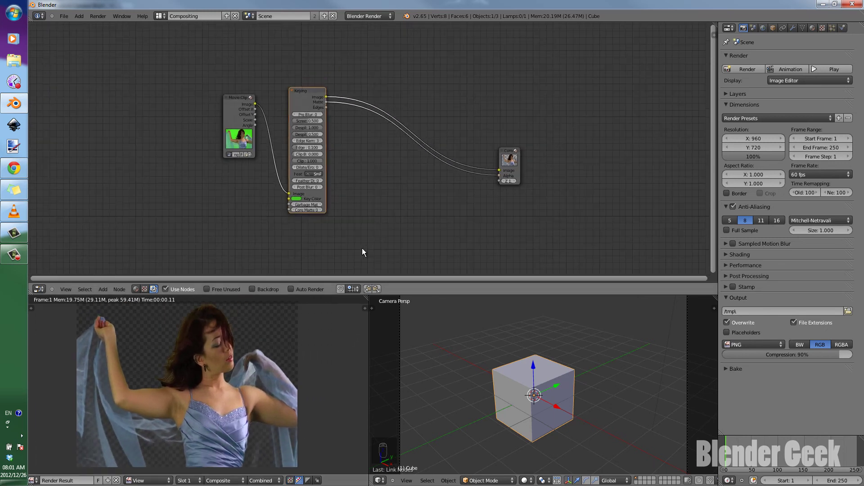
middle_drag(363, 247, 334, 207)
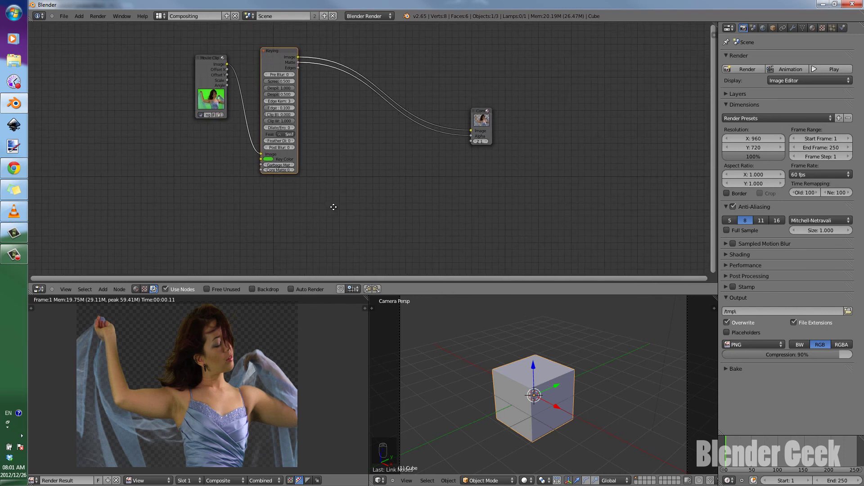
key(shift+a)
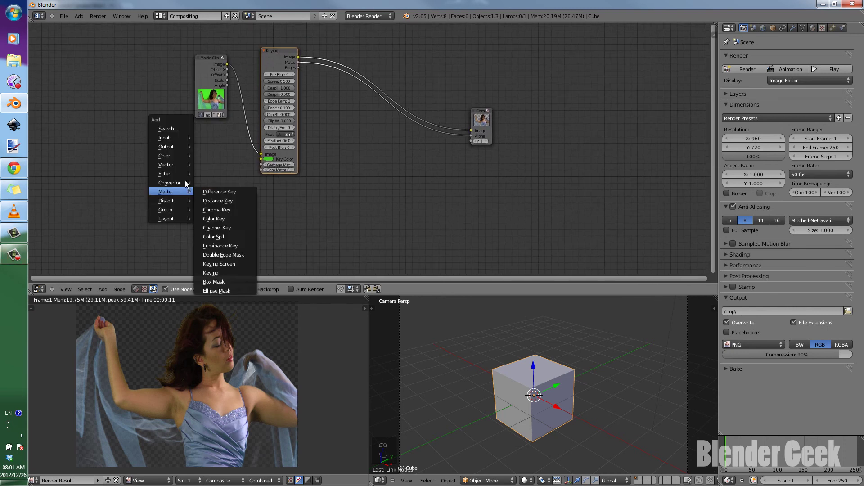
mouse_move(175, 141)
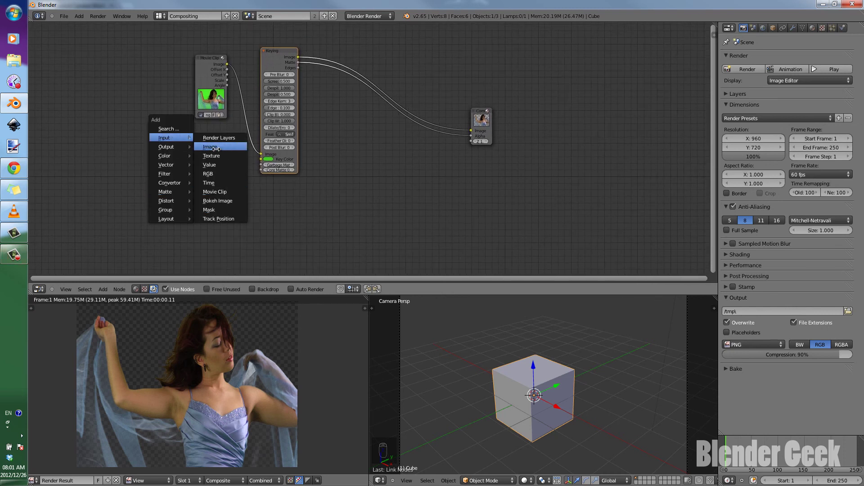
click(216, 150)
click(202, 207)
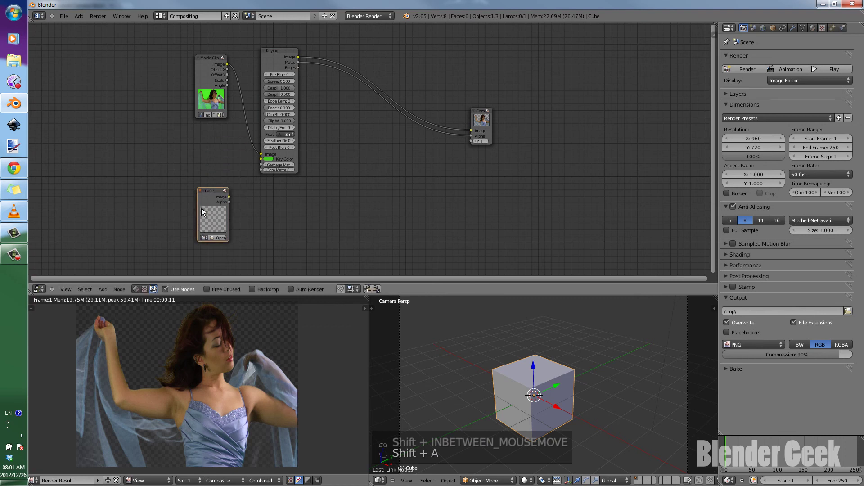
key(shift+a)
mouse_move(227, 196)
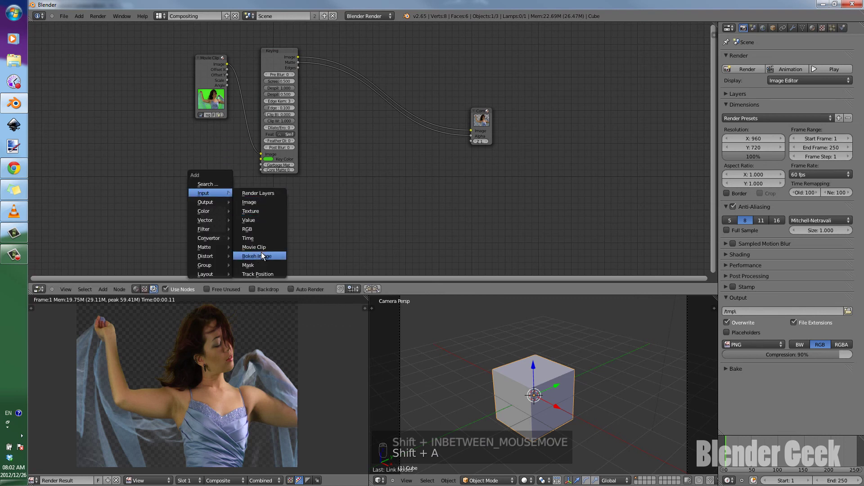
scroll(205, 269, up, 2)
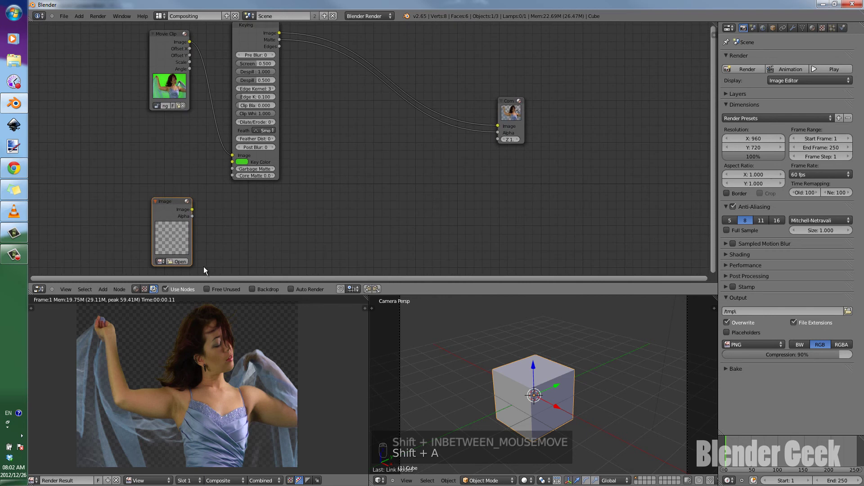
- Load bgeek.png from the recent Blender folder into the Image node
click(179, 263)
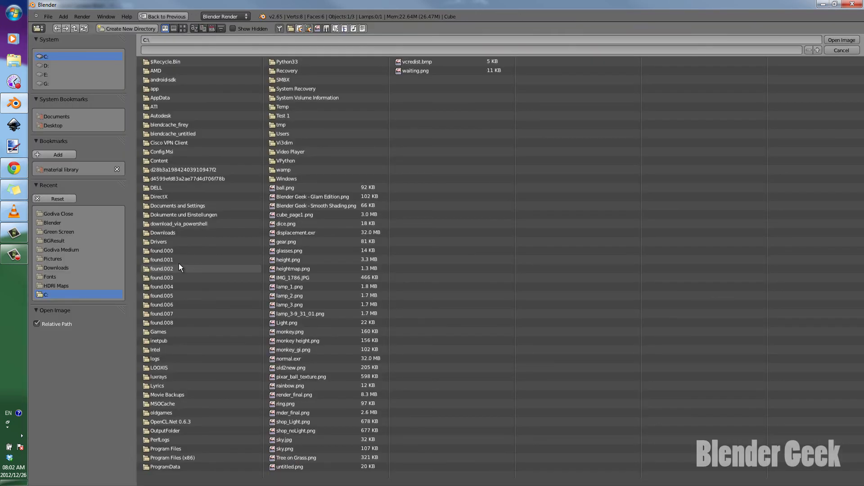
click(60, 222)
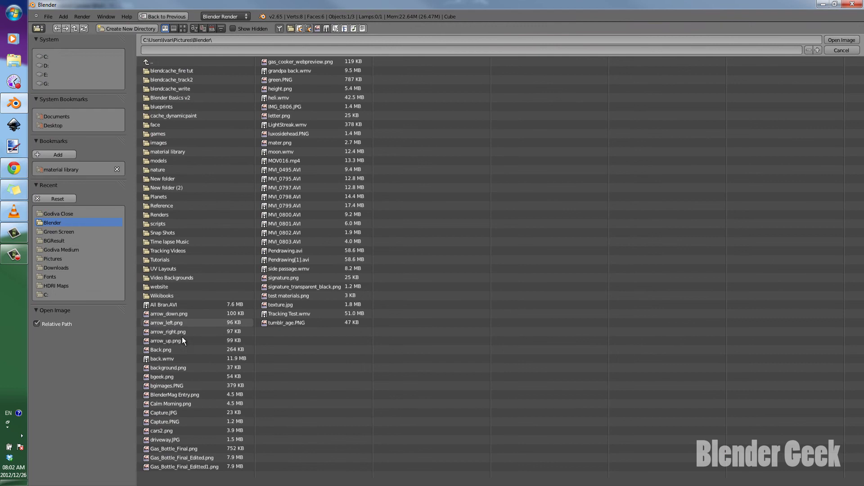
click(197, 373)
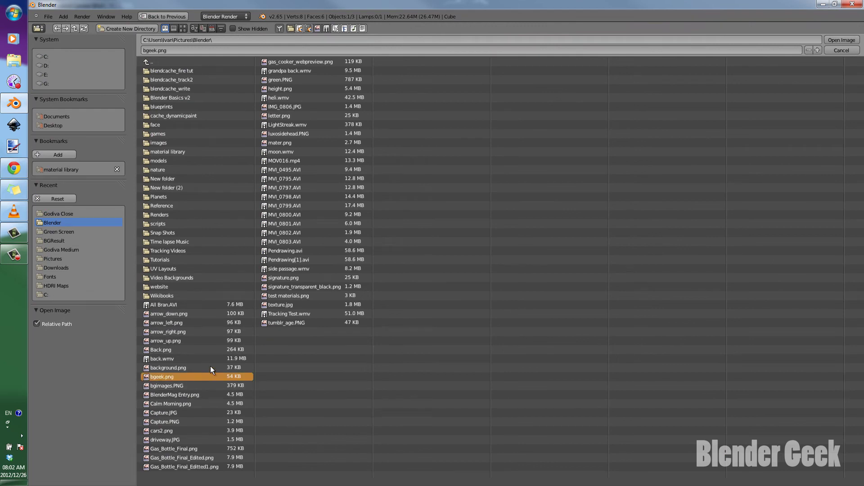
click(841, 39)
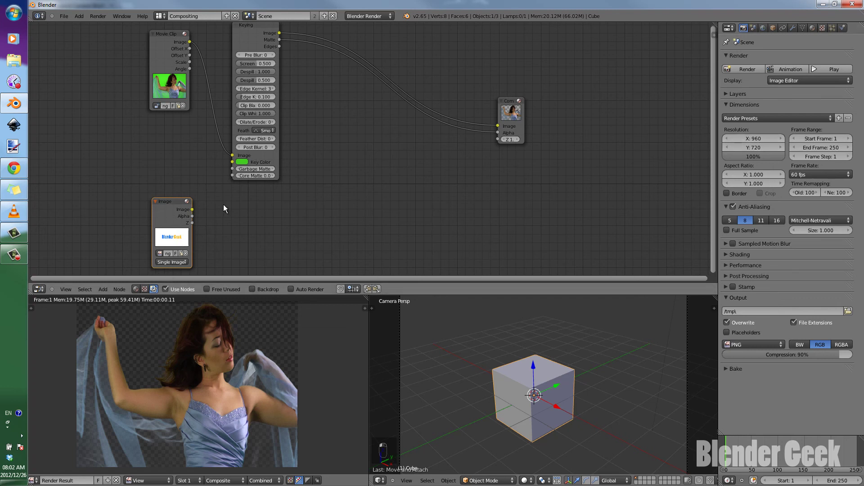
- Add a Scale node beside the logo and feed the bgeek.png image into it
key(shift+a)
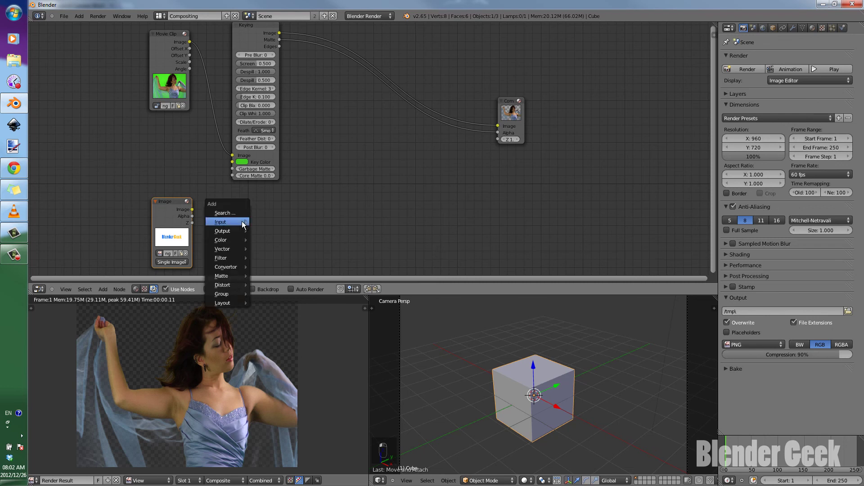
mouse_move(239, 285)
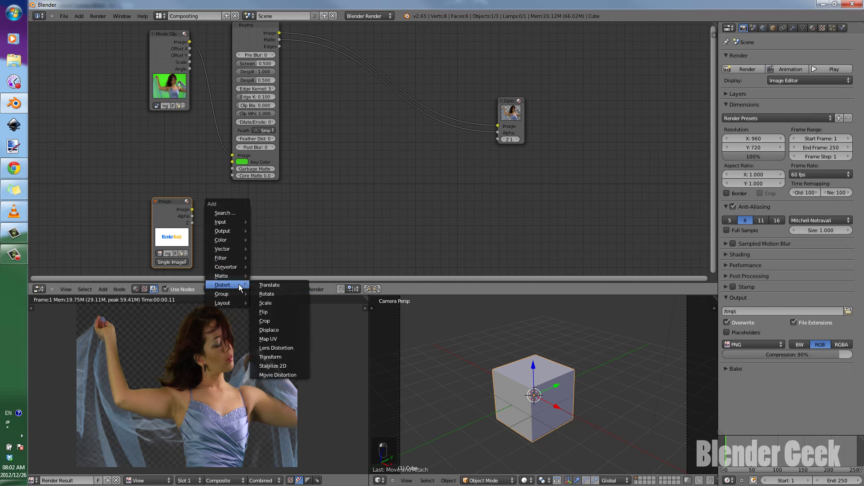
click(271, 300)
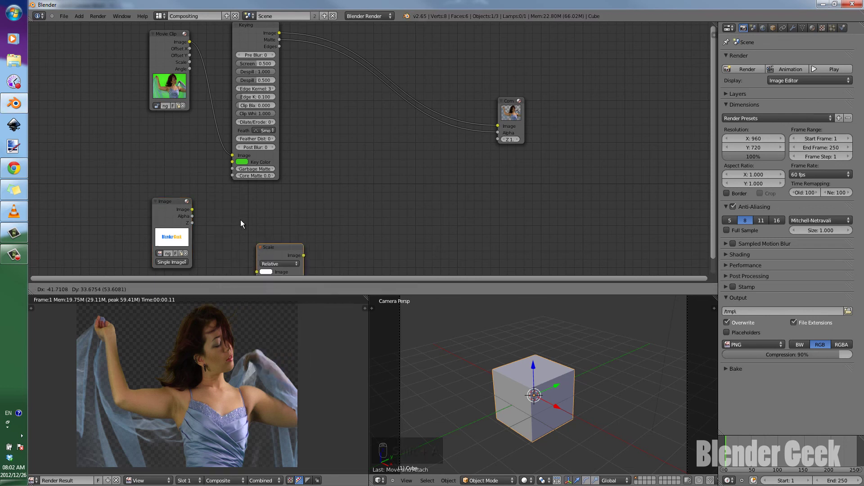
click(217, 205)
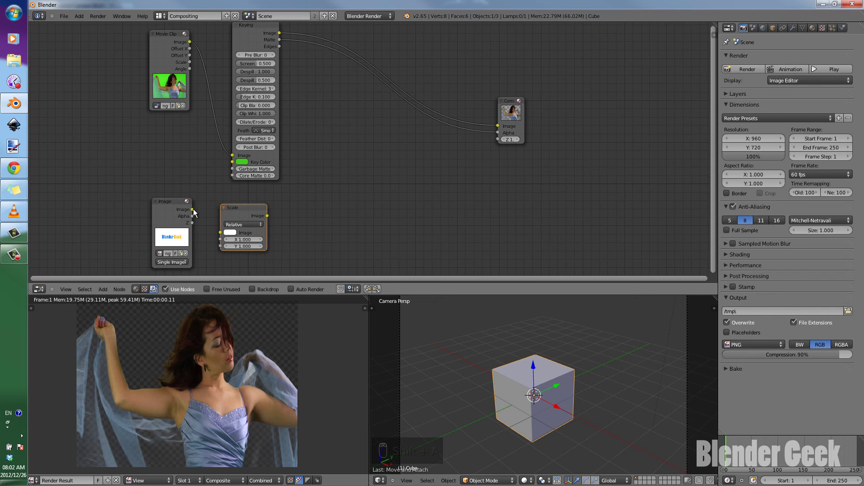
drag(193, 210, 226, 236)
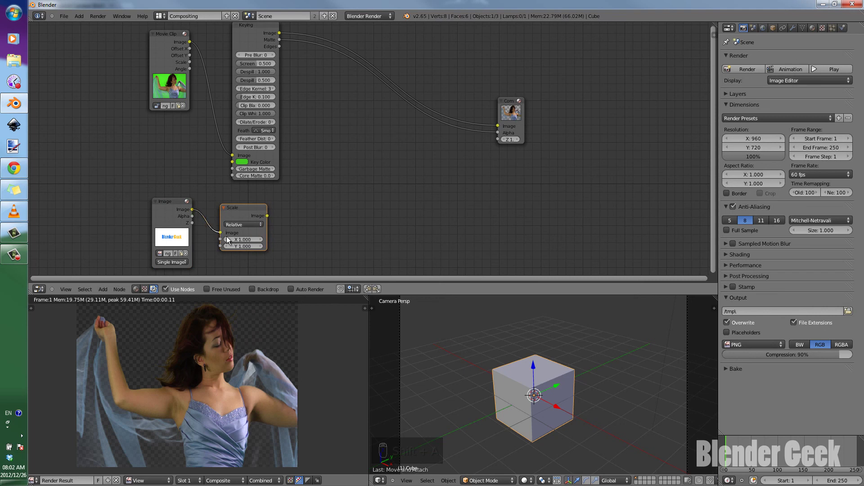
- Set the Scale node's space to Render Size with Crop framing
click(249, 223)
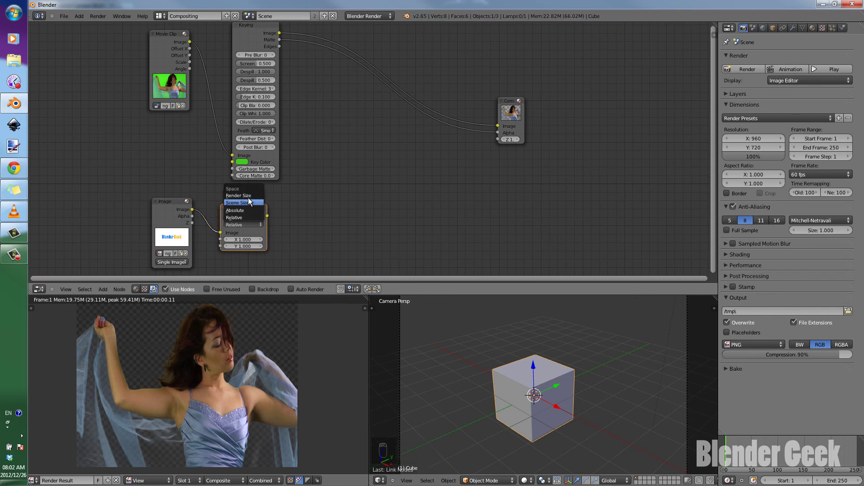
click(243, 195)
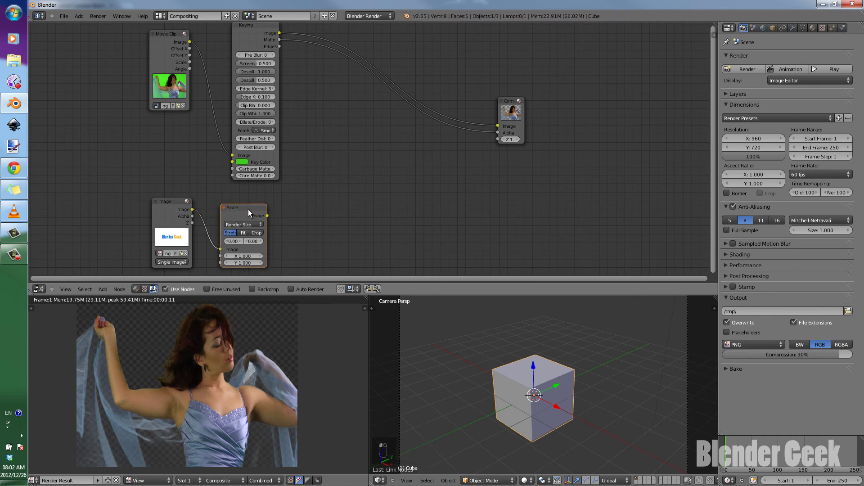
click(255, 233)
- Add a Color > Mix node to the compositor tree
key(shift+a)
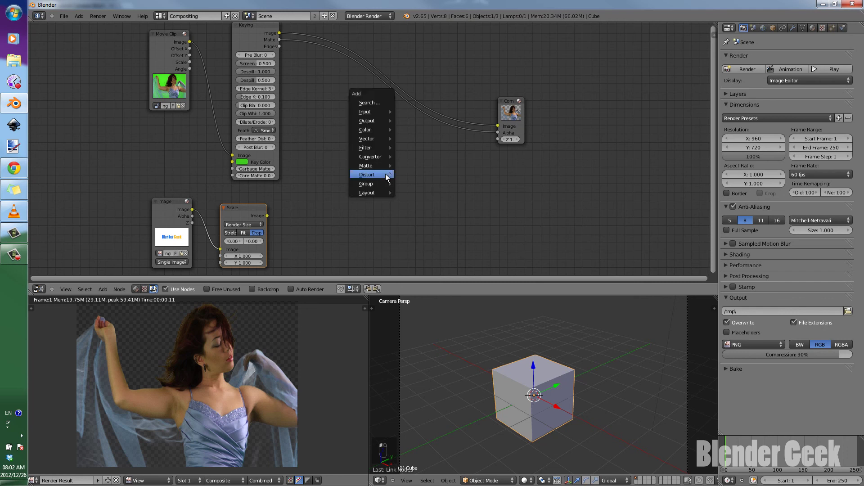
mouse_move(387, 176)
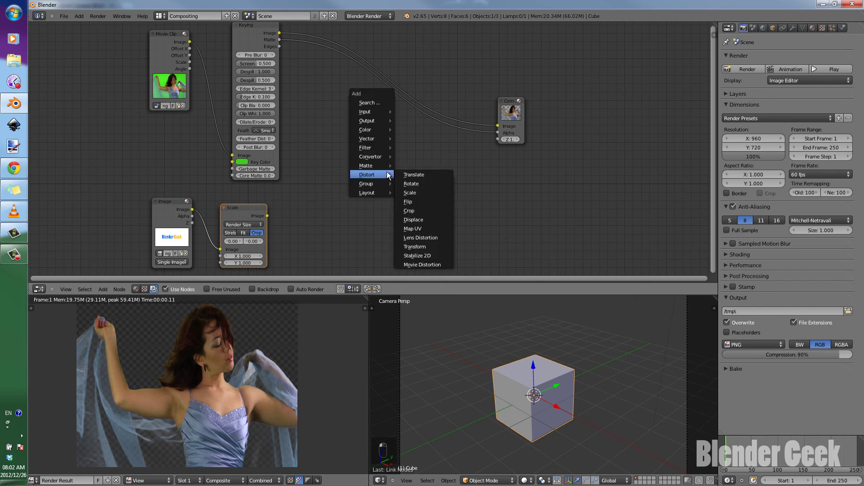
mouse_move(382, 129)
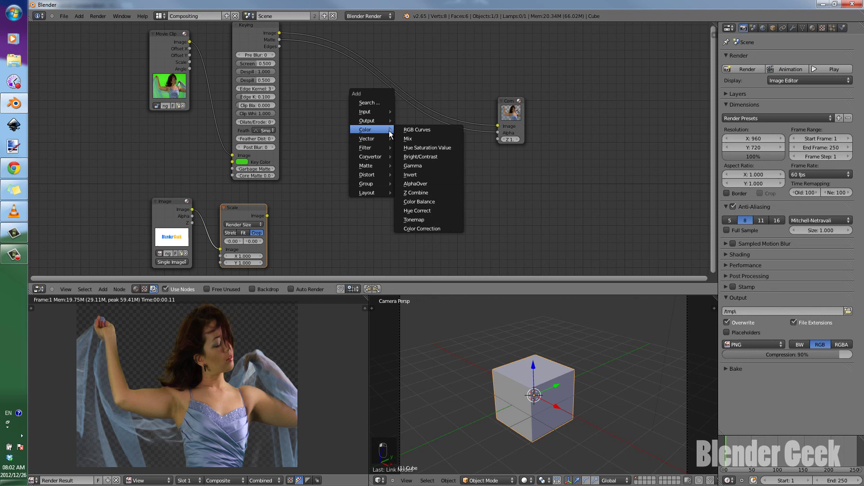
click(411, 139)
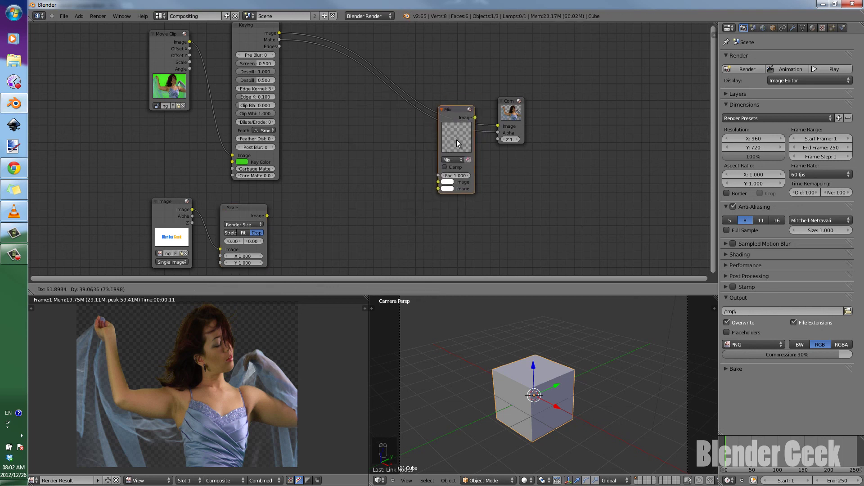
click(455, 135)
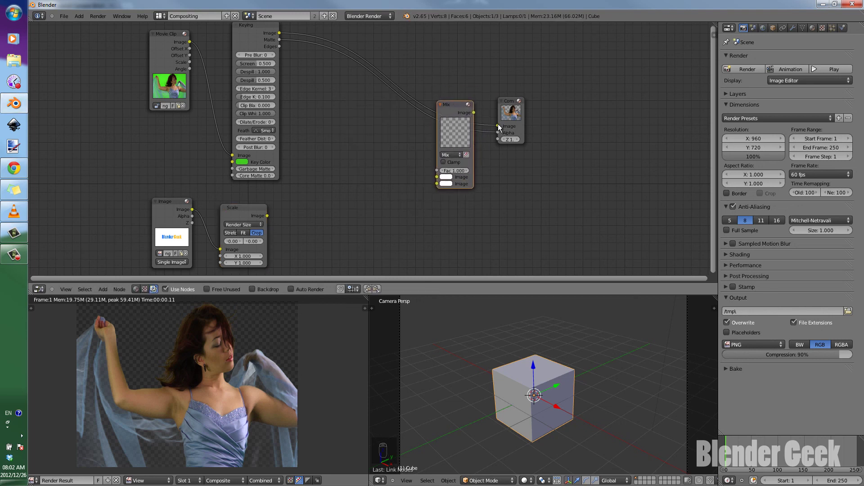
- Wire Keying Image and scaled logo into Mix, Keying Matte into Fac, Mix into Composite
drag(498, 126, 434, 185)
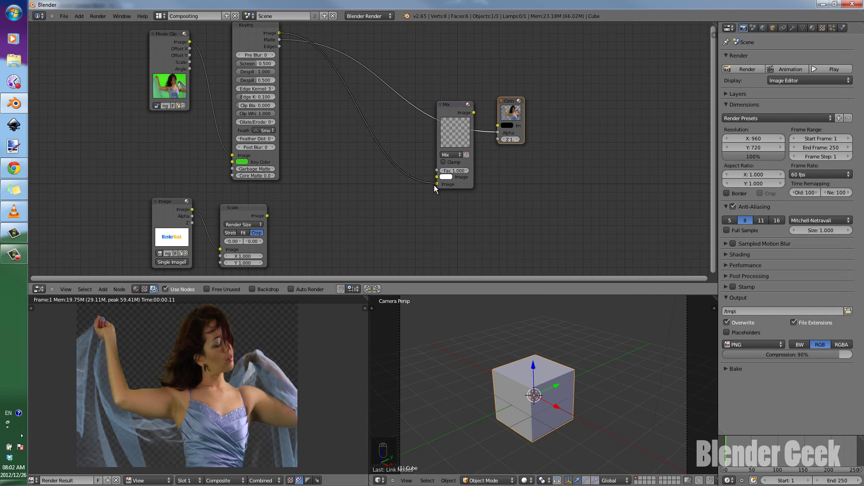
drag(267, 215, 443, 174)
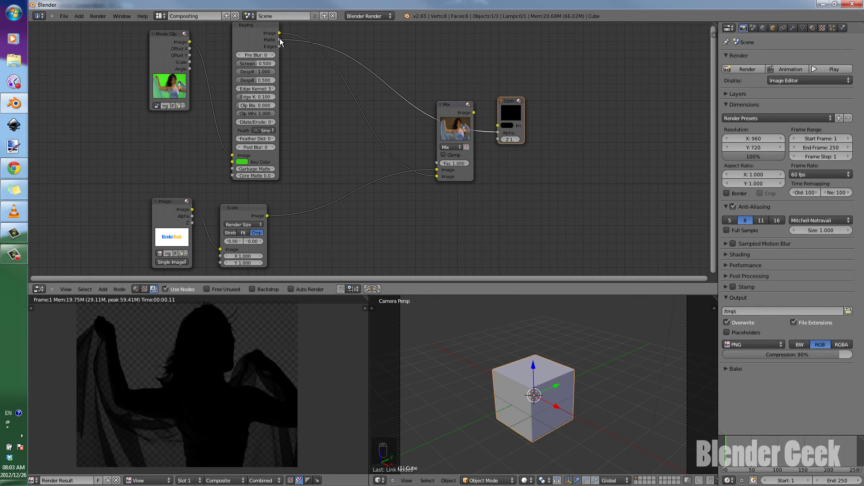
drag(280, 42, 433, 167)
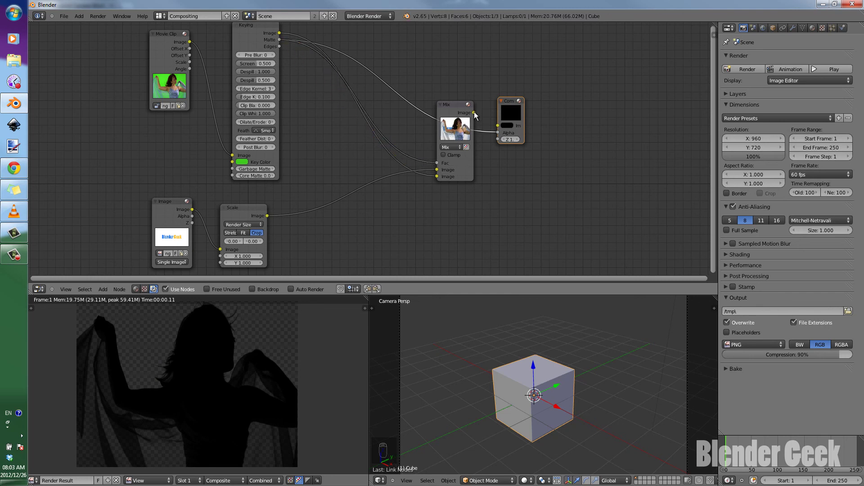
drag(474, 113, 413, 121)
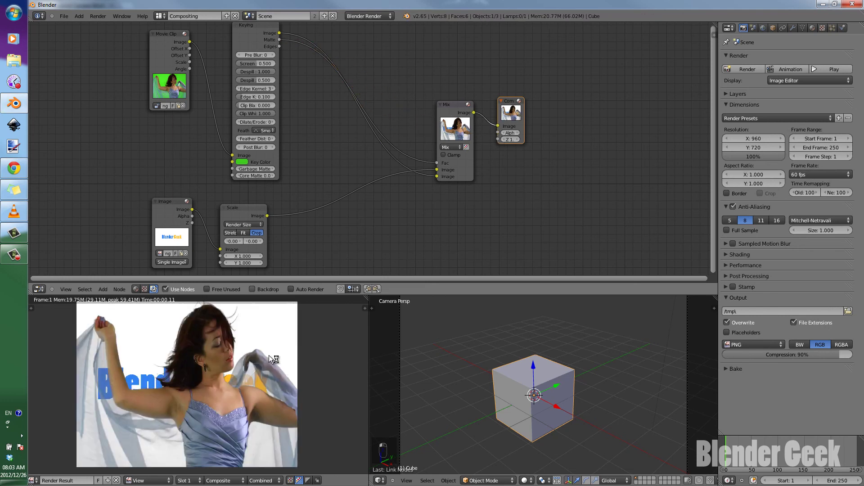
- Shift the Mix and Composite nodes further right and check the key colour picker
middle_drag(231, 372, 244, 373)
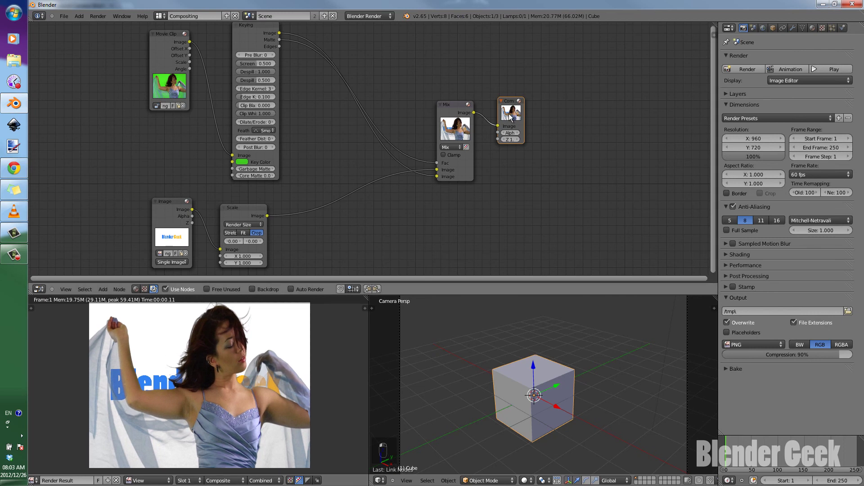
drag(459, 118, 542, 140)
drag(513, 108, 626, 144)
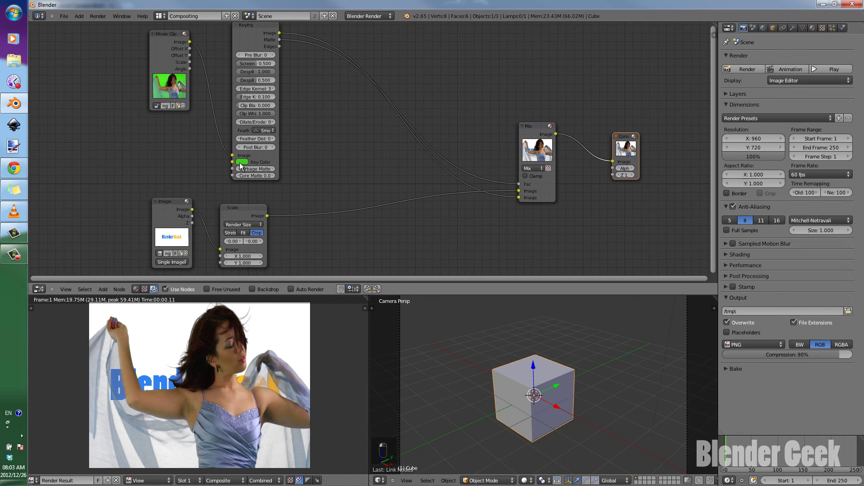
click(241, 163)
- Add a Matte > Ellipse Mask node with Mask Type set to Subtract
key(shift+a)
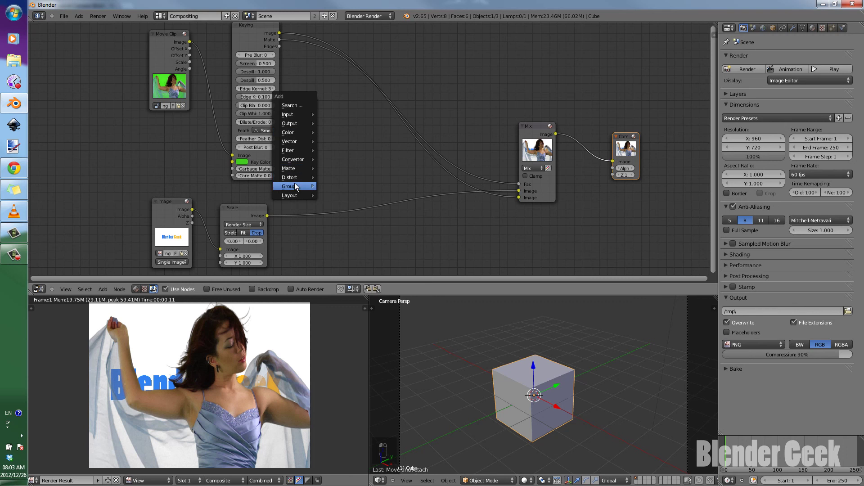
mouse_move(297, 169)
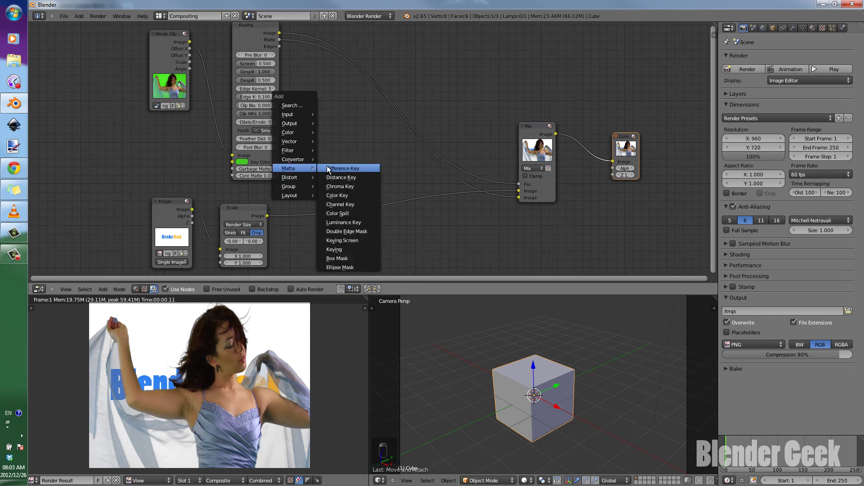
click(360, 268)
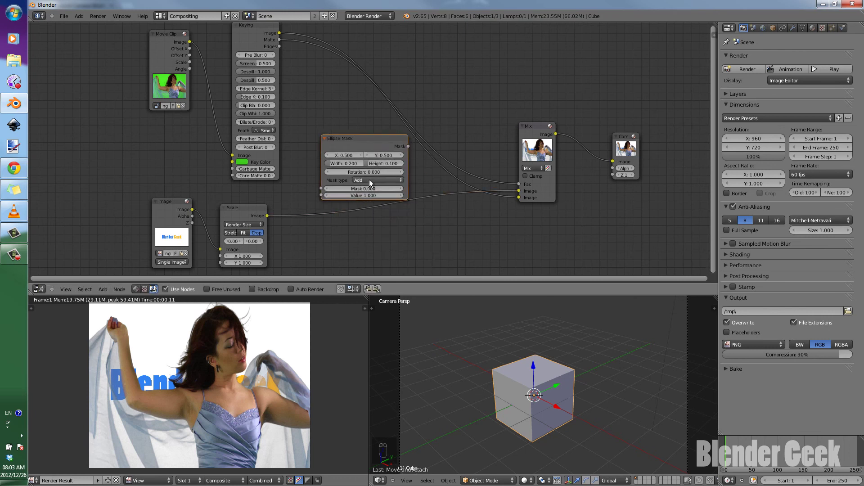
click(369, 180)
click(369, 170)
- Route the dancer's matte through the ellipse mask into the Mix factor, shifting X to 0.590
drag(353, 142, 347, 99)
drag(278, 40, 313, 147)
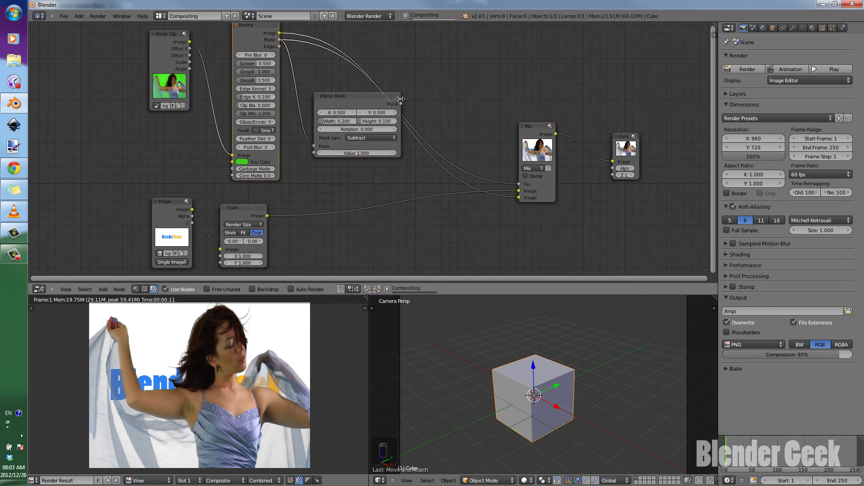
drag(401, 104, 519, 184)
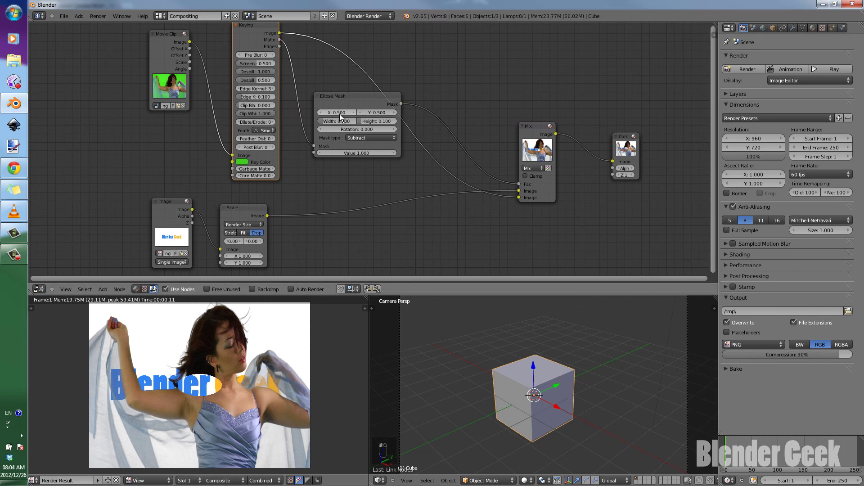
drag(339, 115, 355, 123)
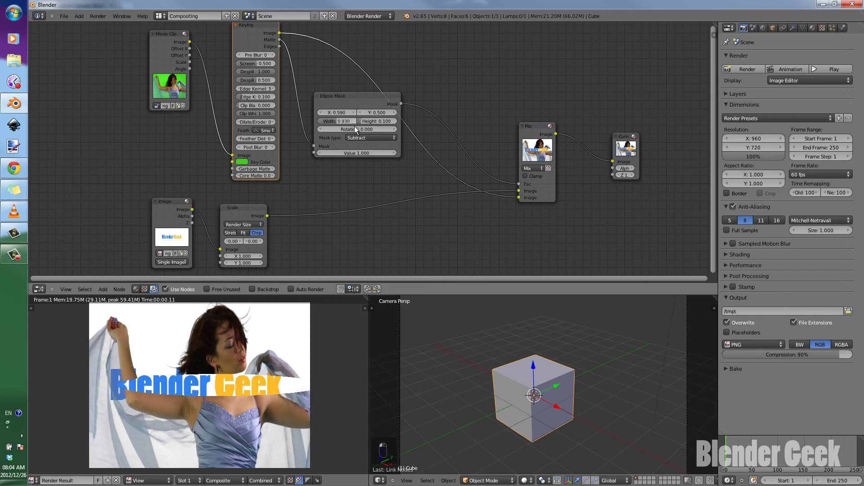
click(358, 101)
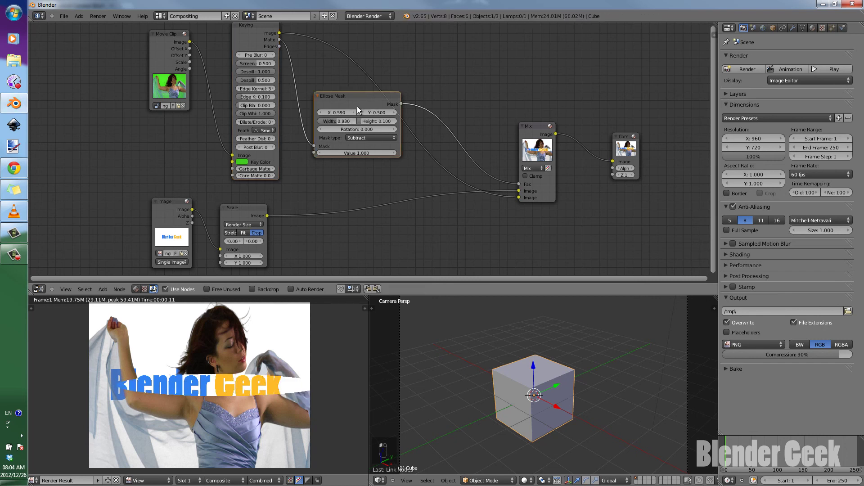
- Delete the Ellipse Mask node and link the Keying node's Matte directly to the Mix node's Fac
key(x)
drag(279, 39, 518, 185)
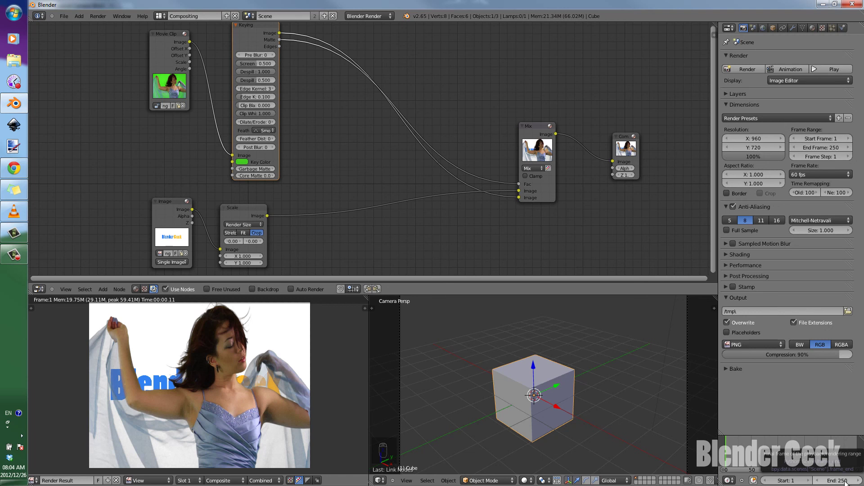
- Set the timeline end frame to 349
click(845, 481)
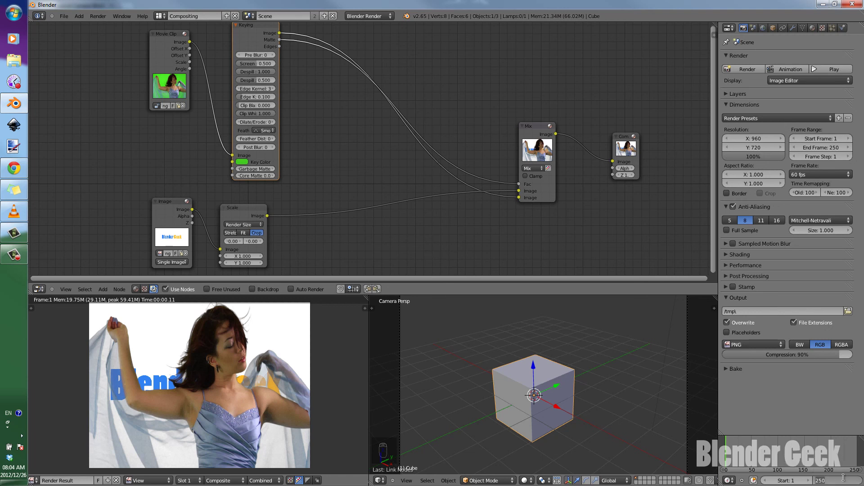
text(349)
key(Return)
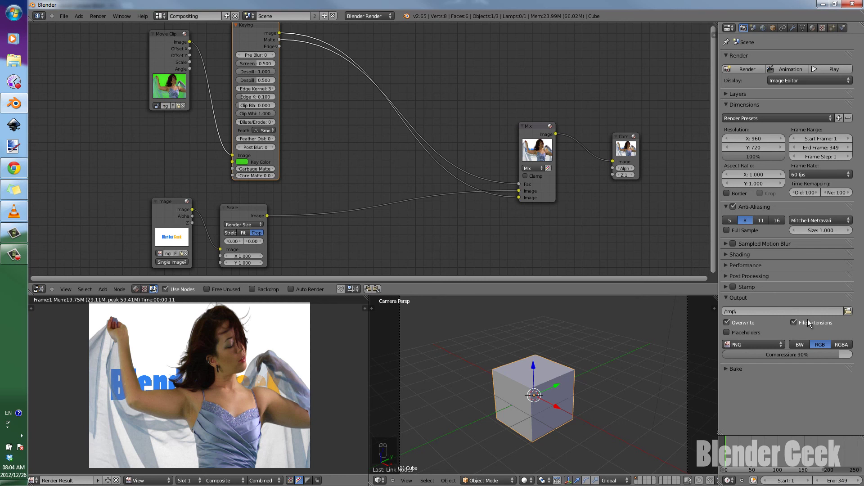
- Review the output file format choices and keep PNG
click(768, 345)
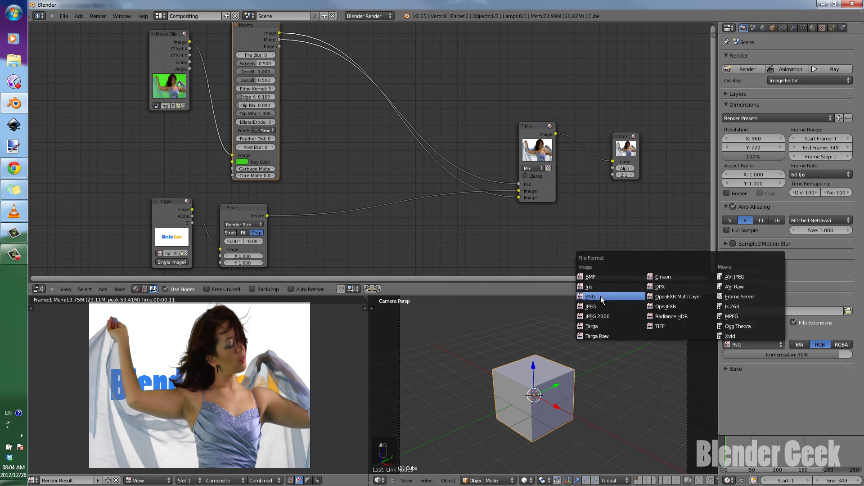
click(601, 297)
click(758, 344)
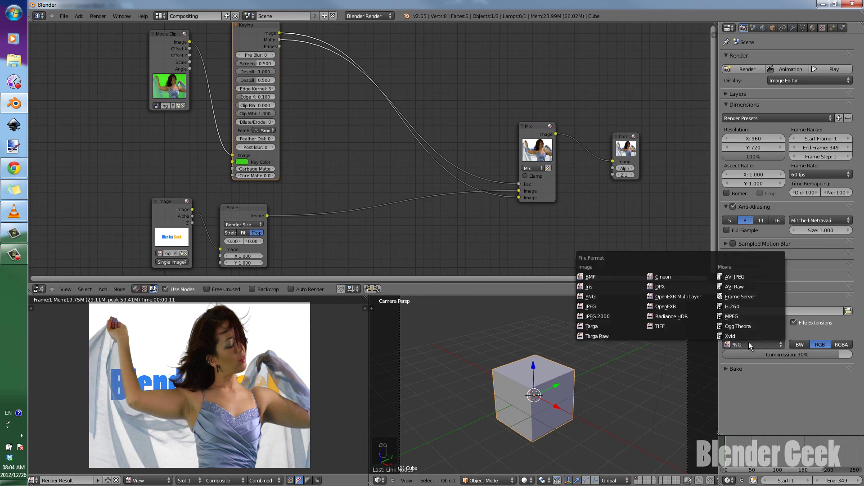